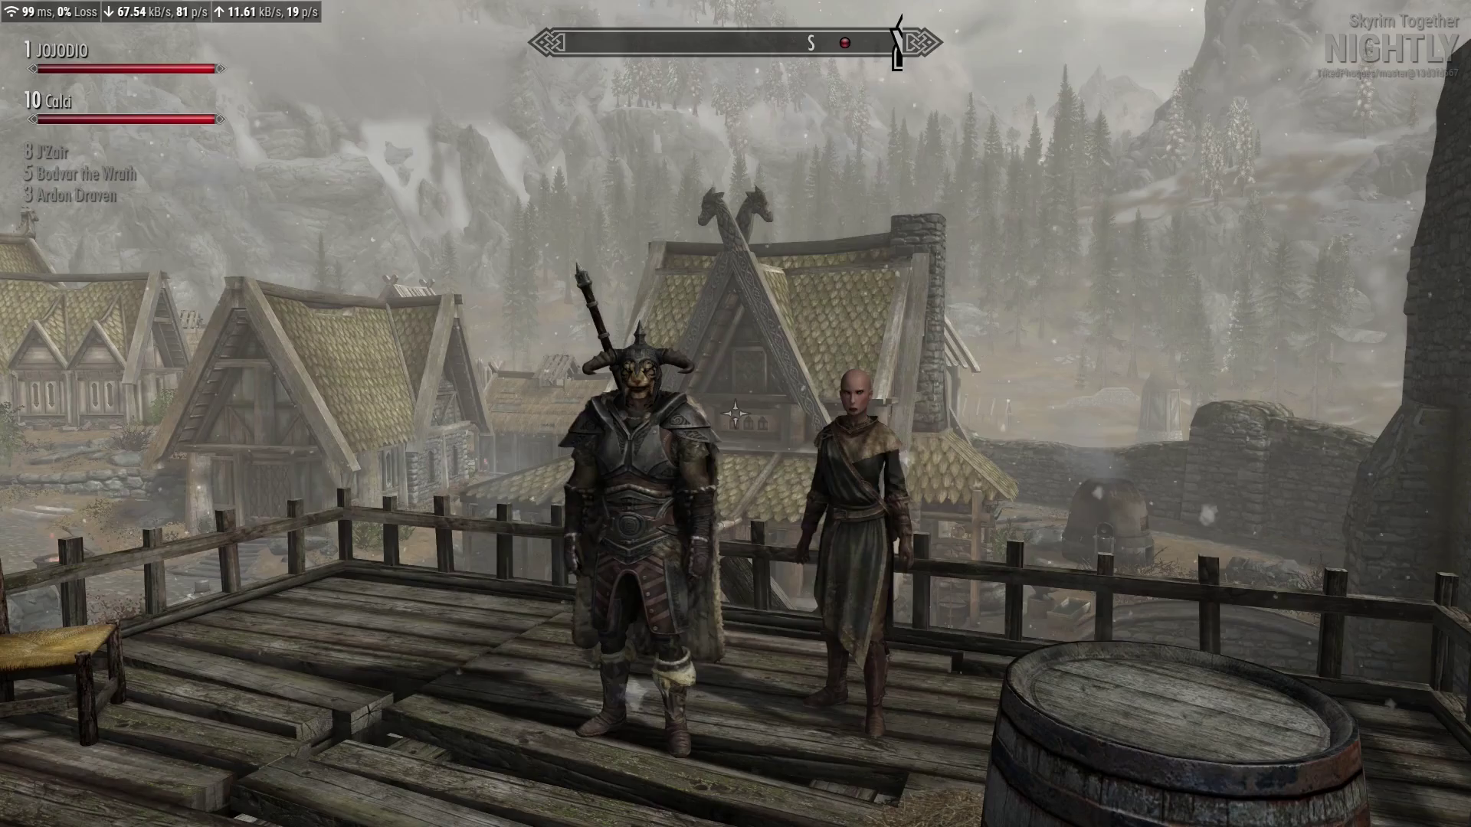
Step: Walk forward across the wooden lookout until you're up close to the two characters
key("w")
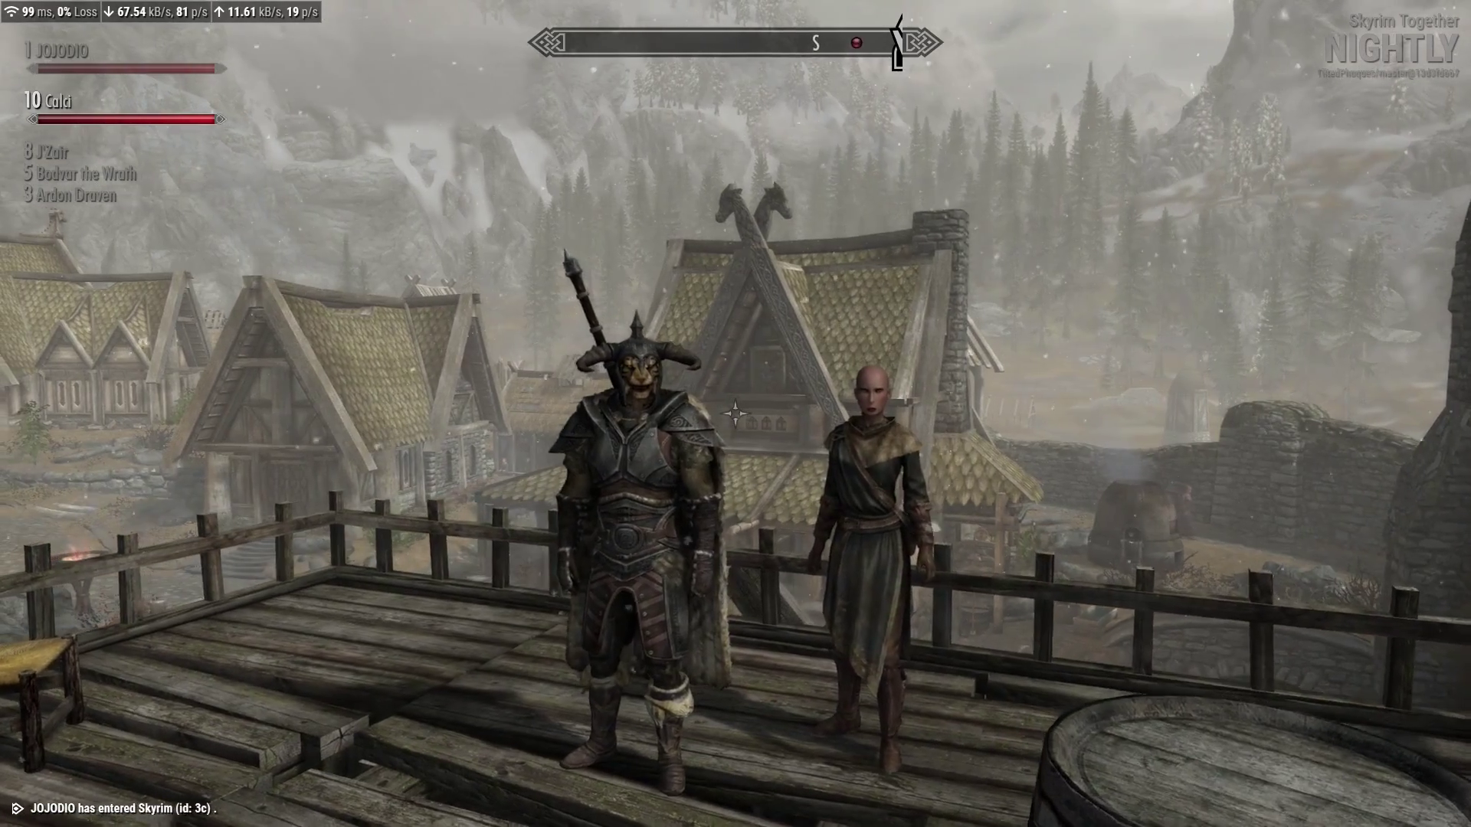
key("w")
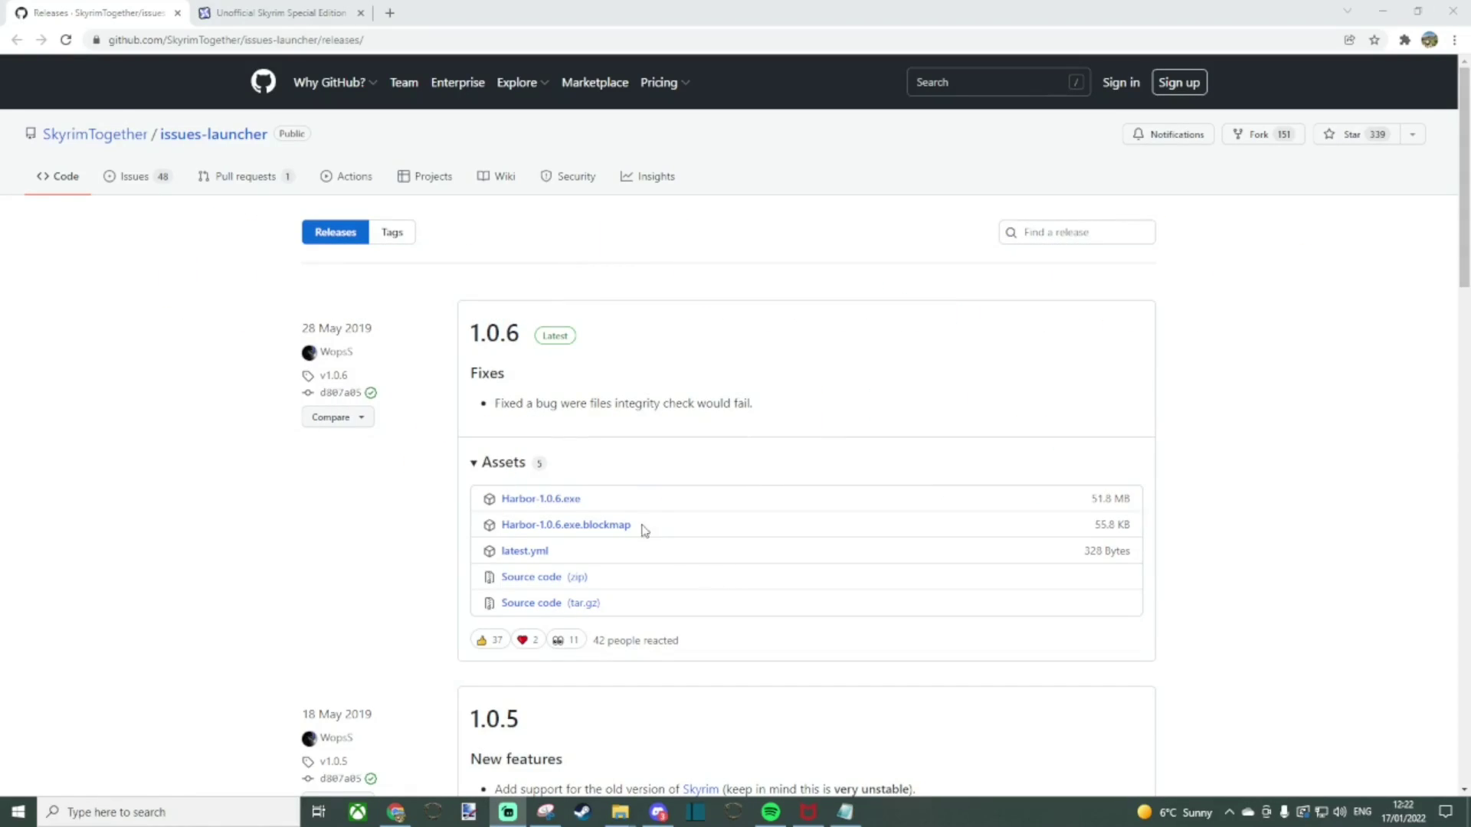
Step: Download Harbor-1.0.6.exe from the 1.0.6 release assets and set it to open when finished
left_click(553, 499)
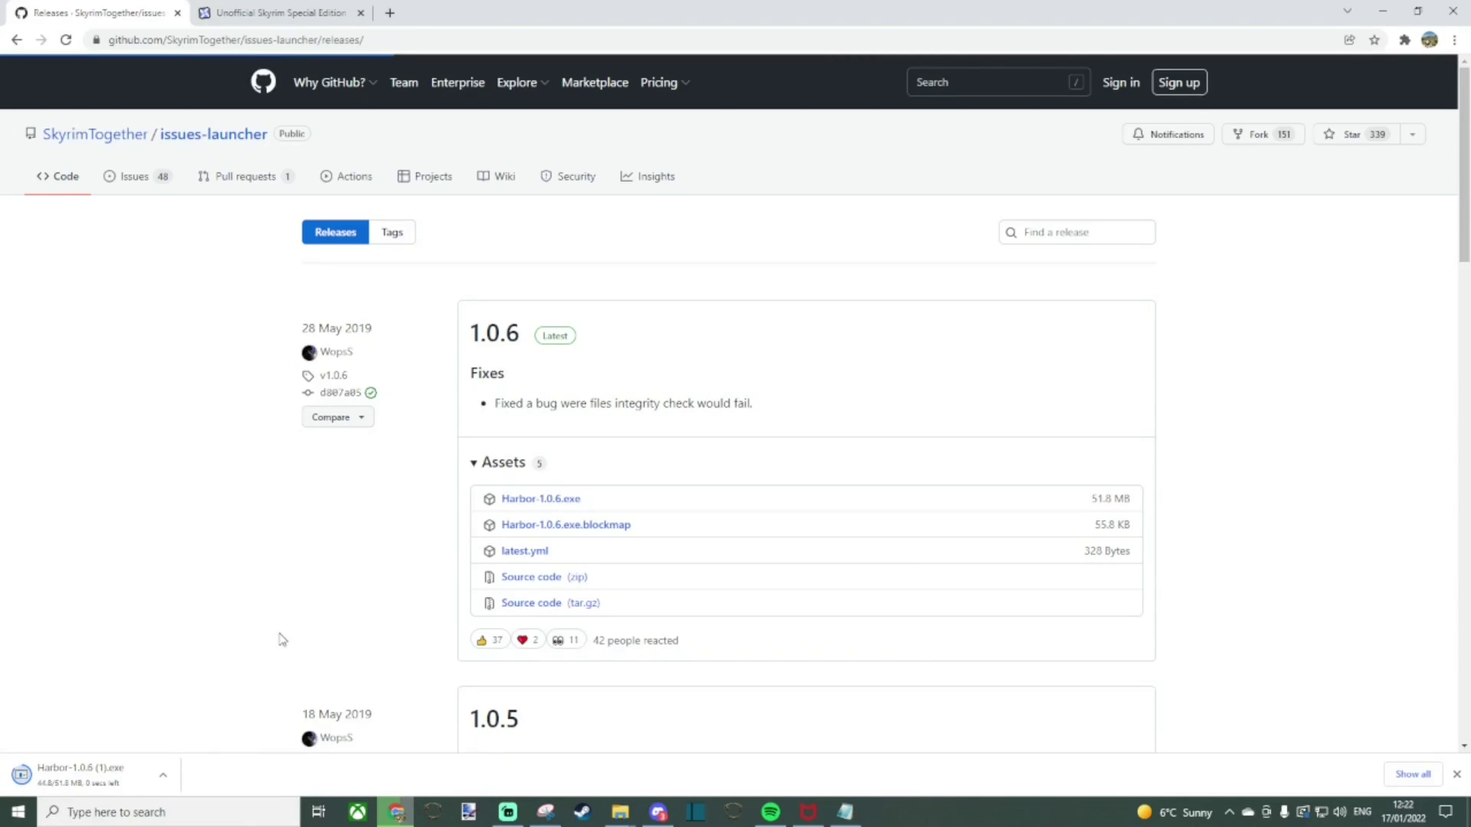
left_click(162, 777)
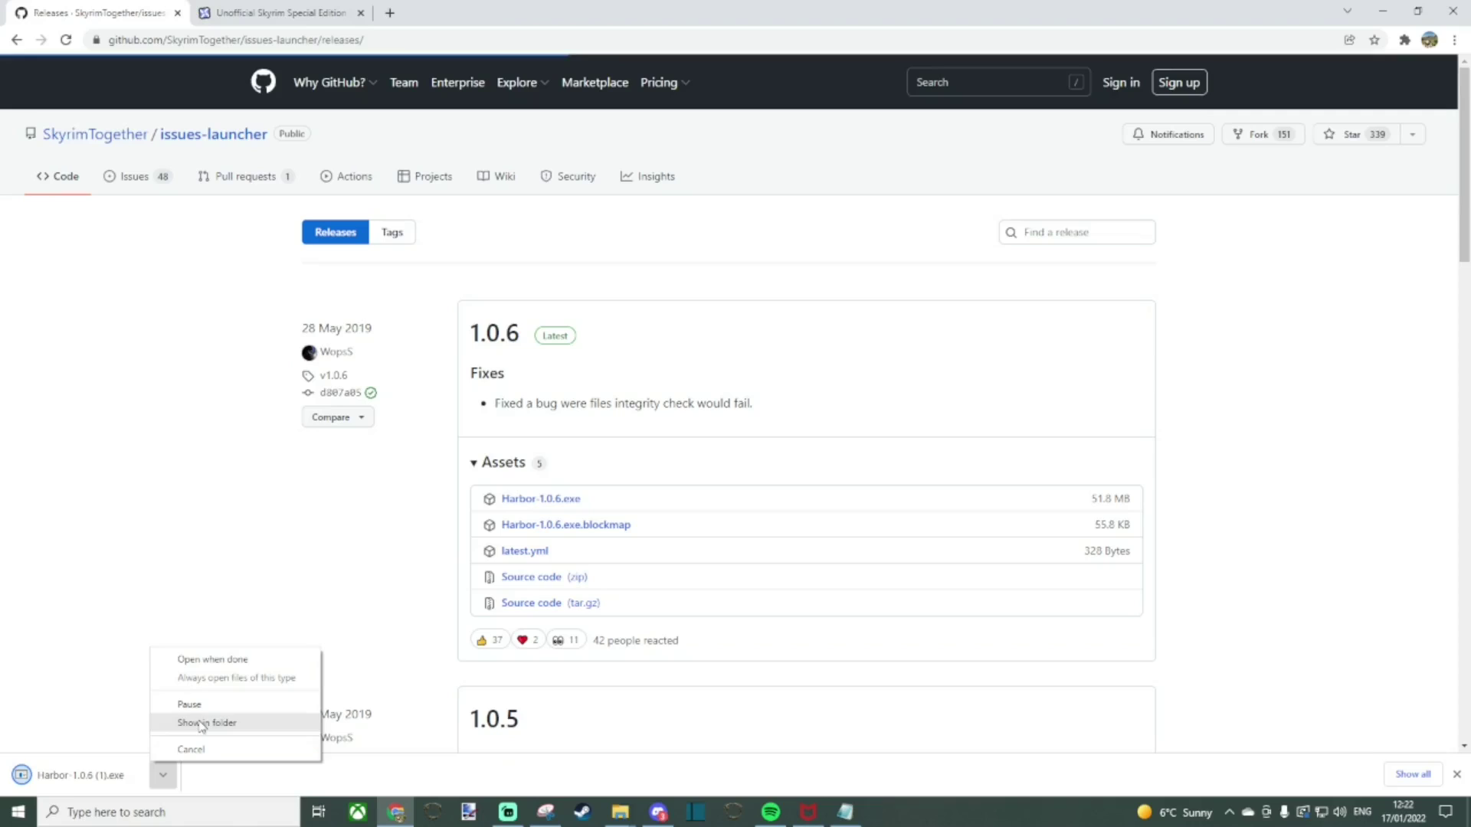
left_click(210, 660)
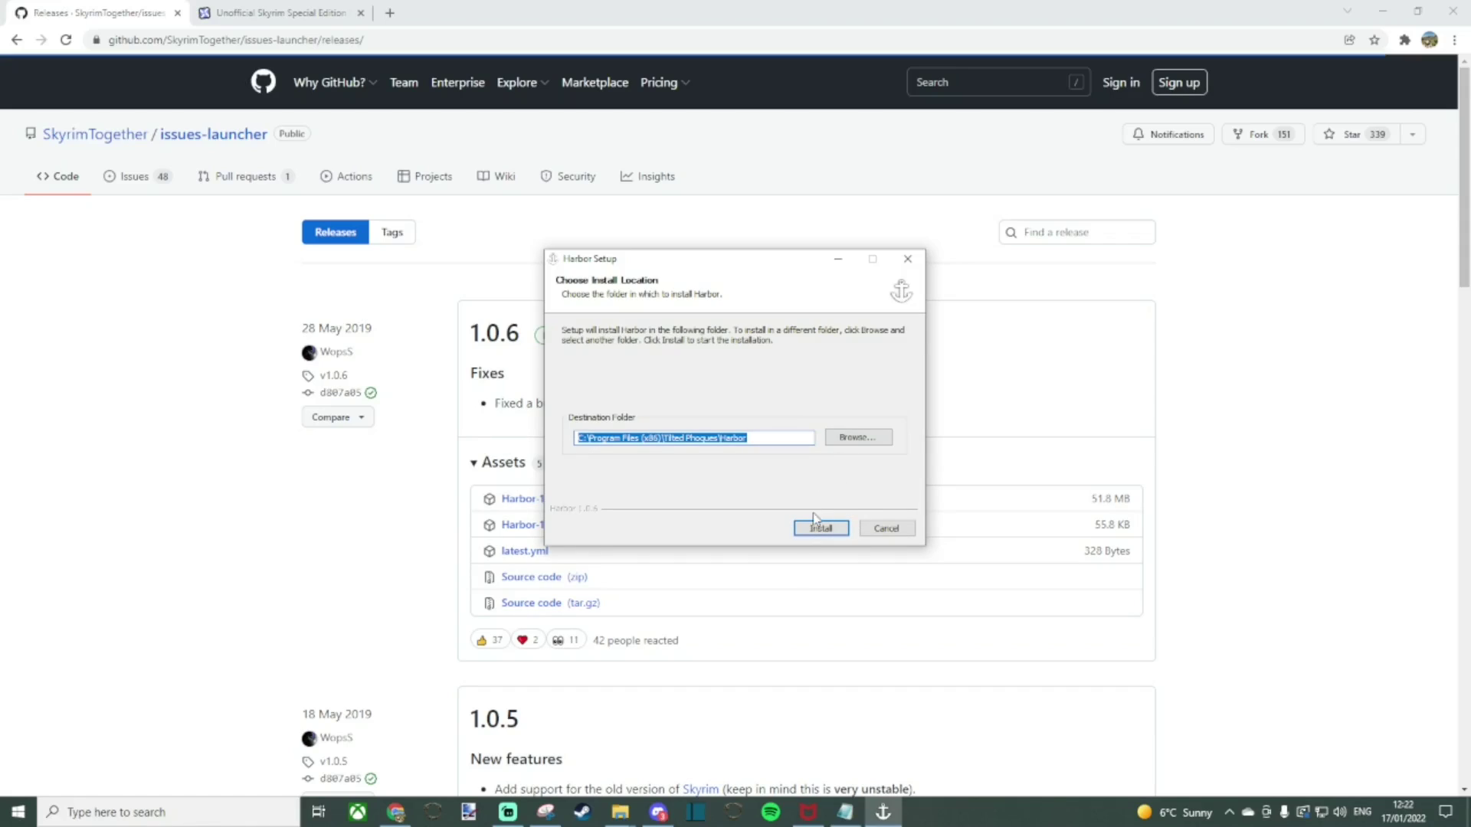
Step: Install Harbor to the default Program Files folder, finish with Run Harbor checked, and bring the launcher forward
left_click(821, 530)
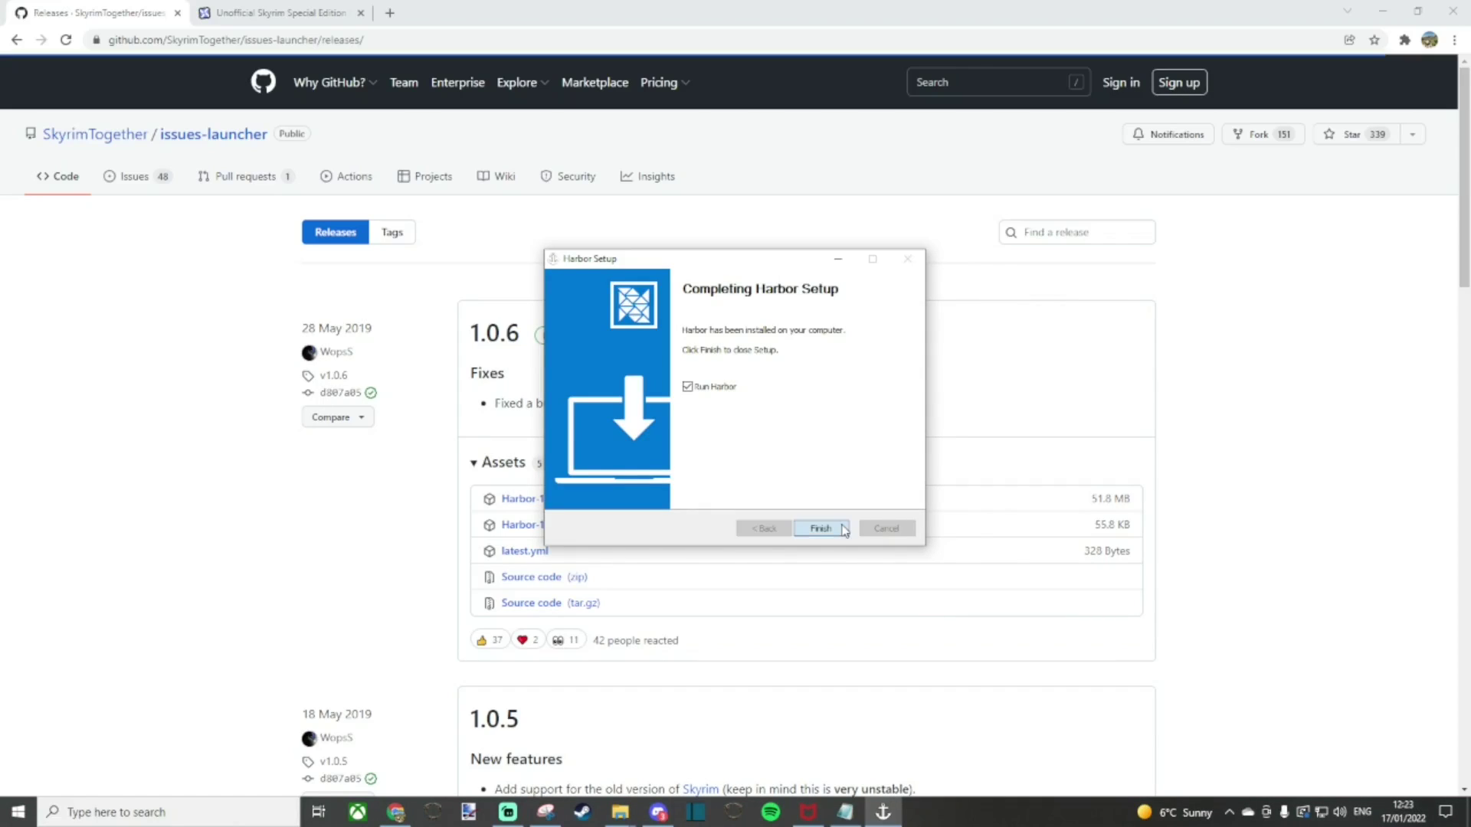
left_click(821, 528)
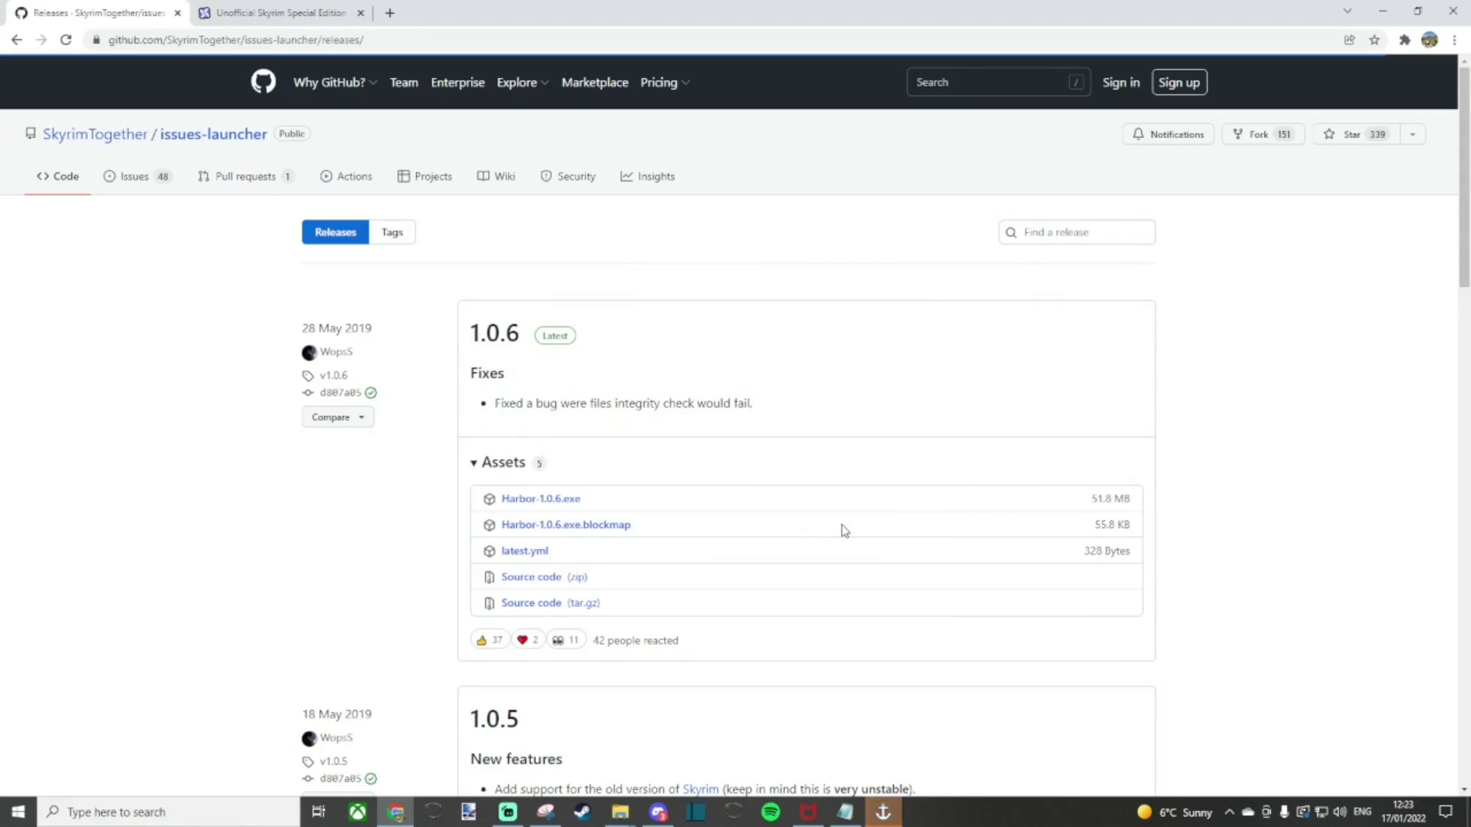
left_click(881, 818)
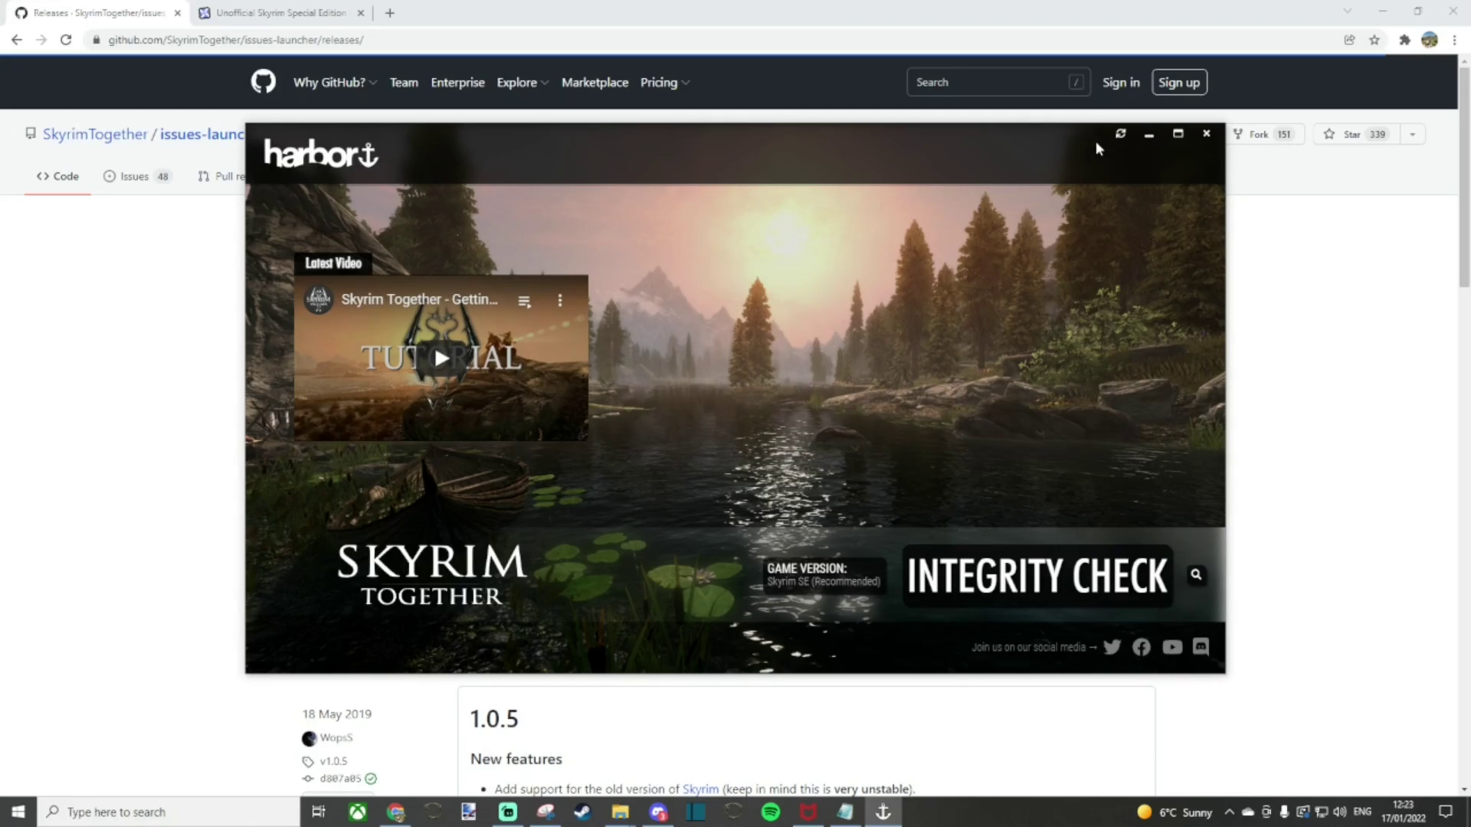
Step: Hide Harbor and Chrome, select the desktop Skyrim shortcut, then return to the Downgrade Patcher Nexus page
left_click(1148, 134)
left_click(1385, 9)
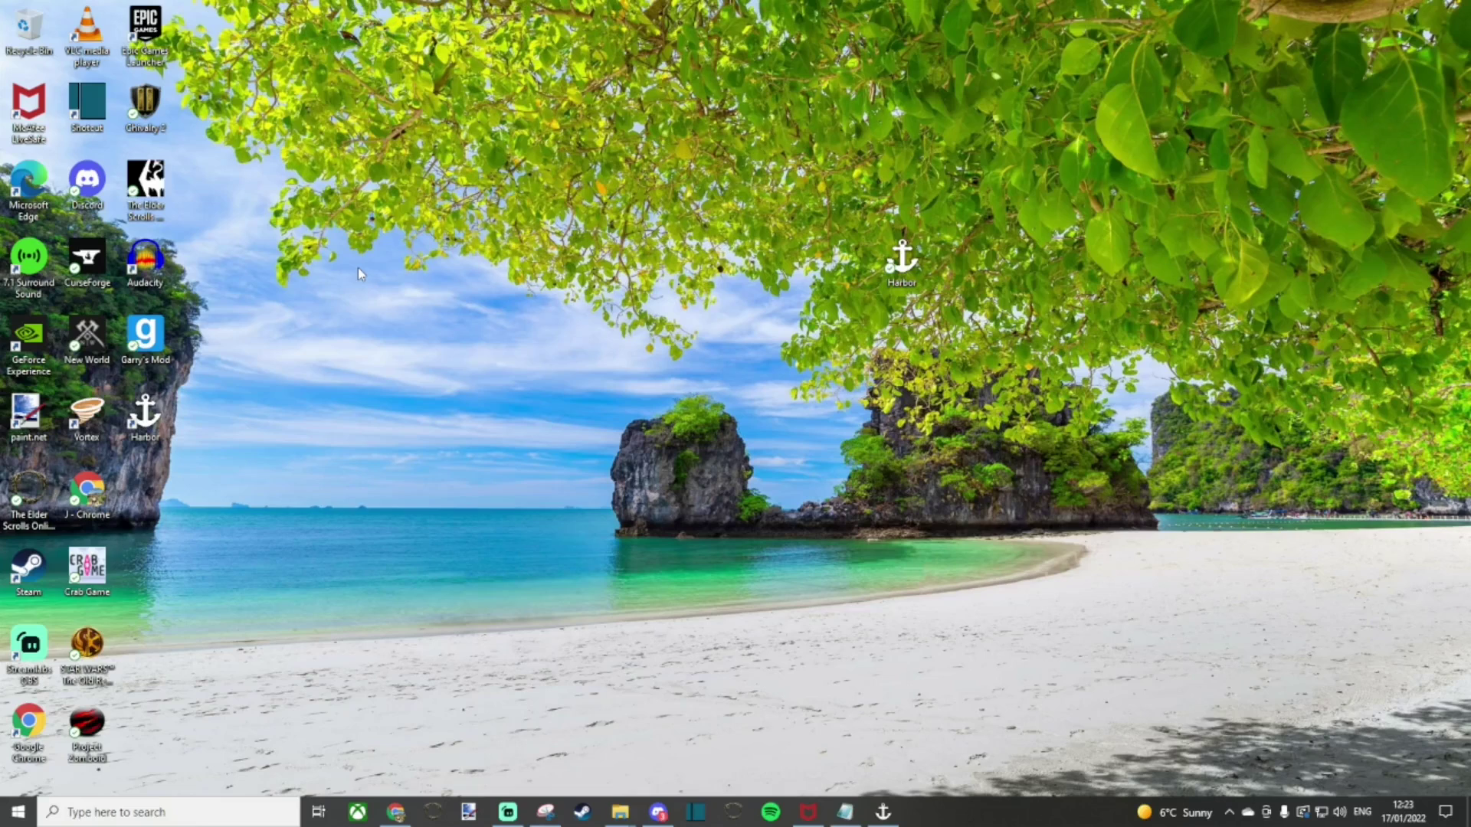
left_click(564, 754)
left_click(395, 812)
left_click(278, 13)
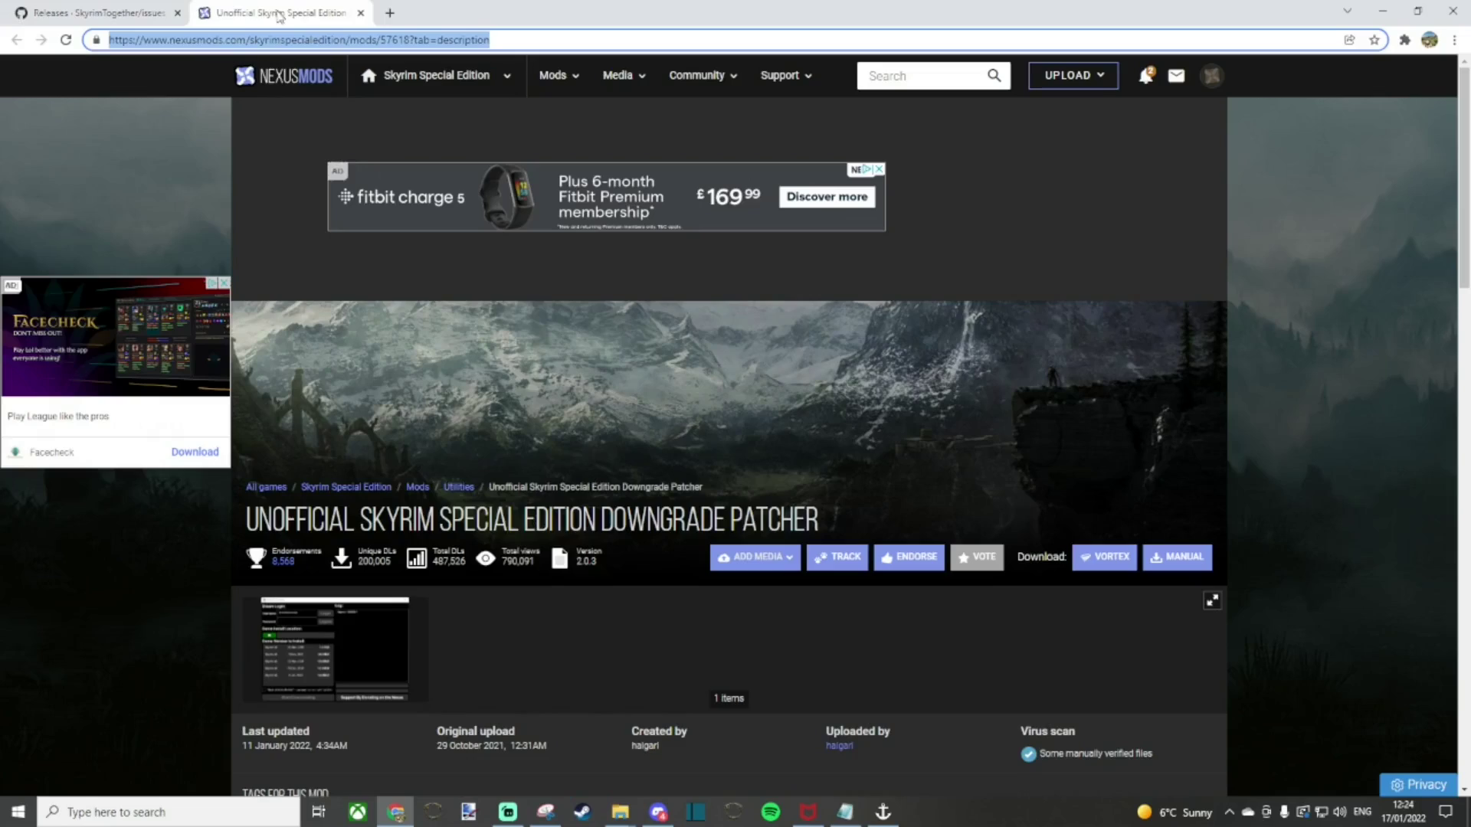
Step: Start a manual free slow download of the 3.01 GB FullPatcher.exe from Nexus Mods
left_click(474, 36)
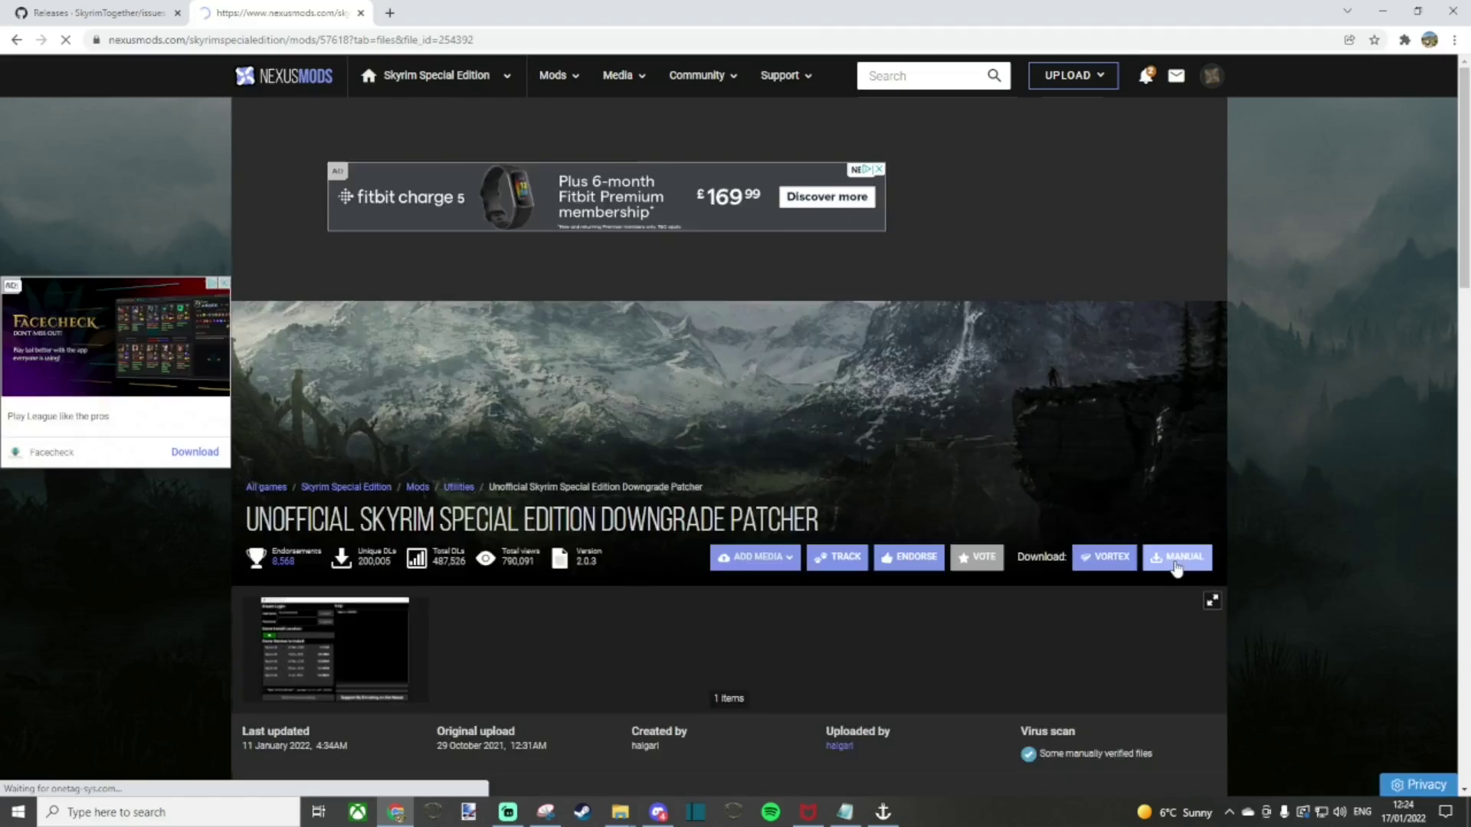
left_click(1350, 418)
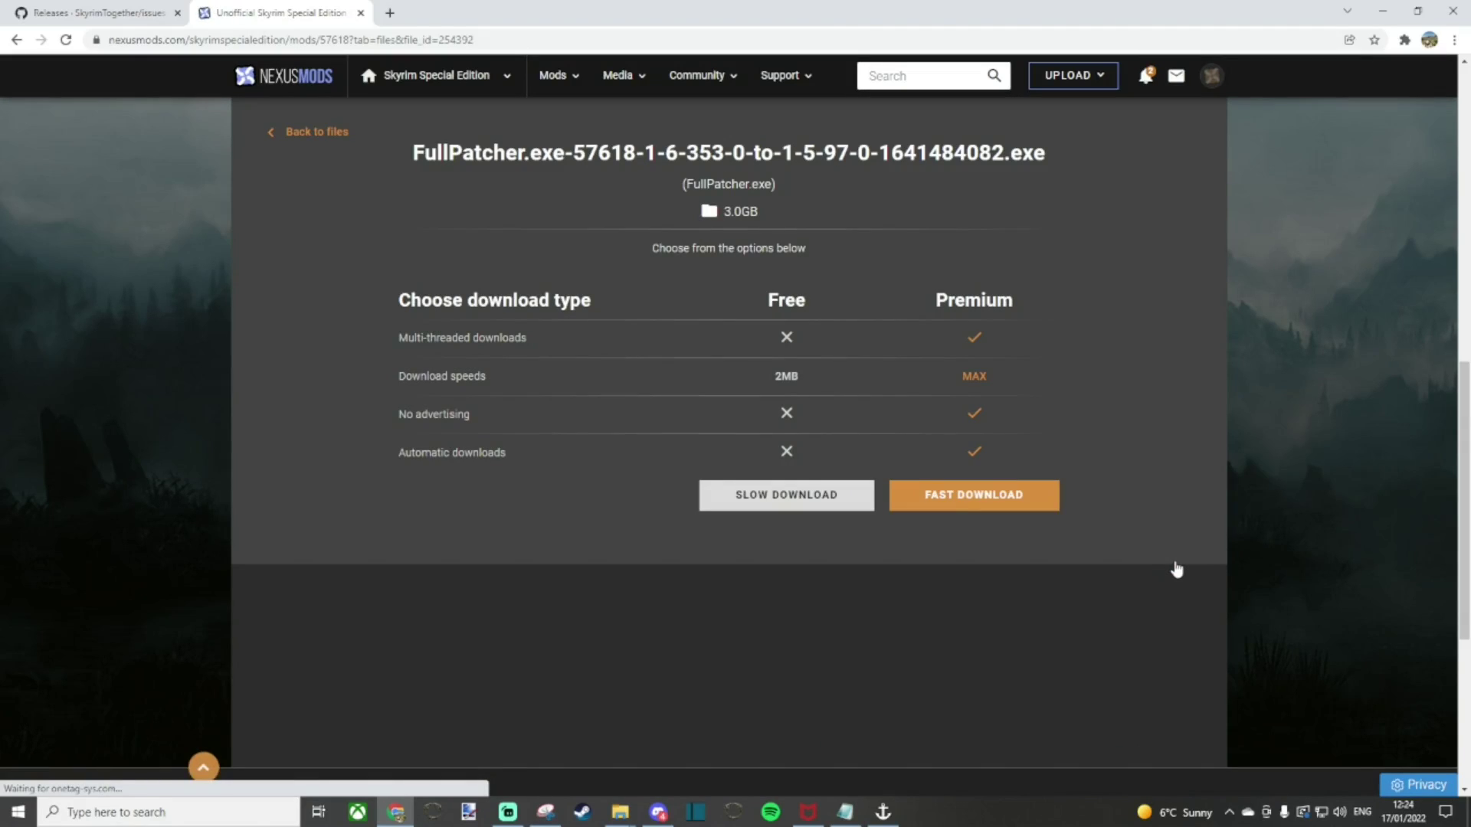
left_click(747, 496)
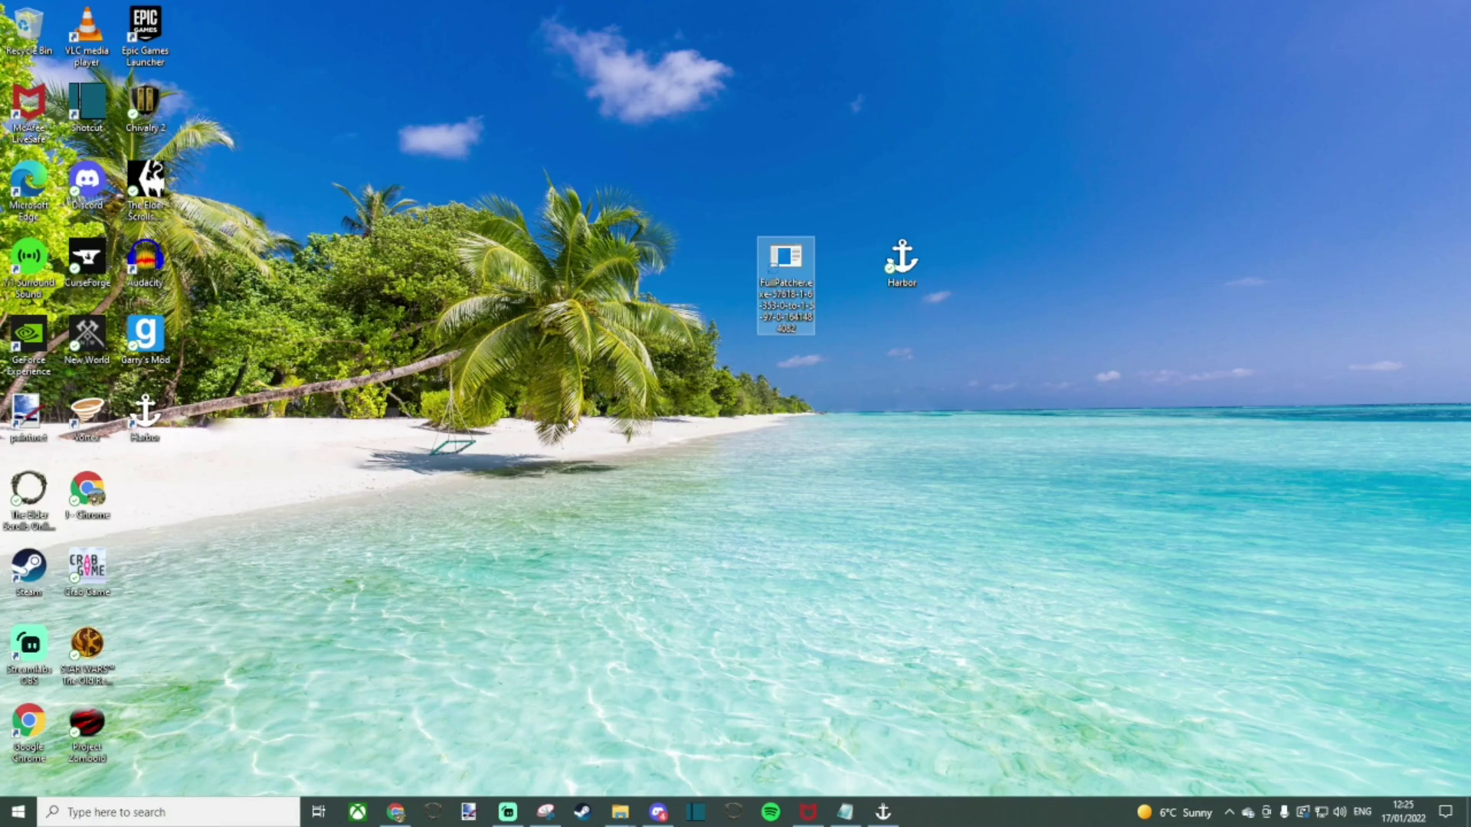
Step: Run FullPatcher, set SkyrimSE.exe as the game location, and patch until Finished Patching appears
double_click(799, 282)
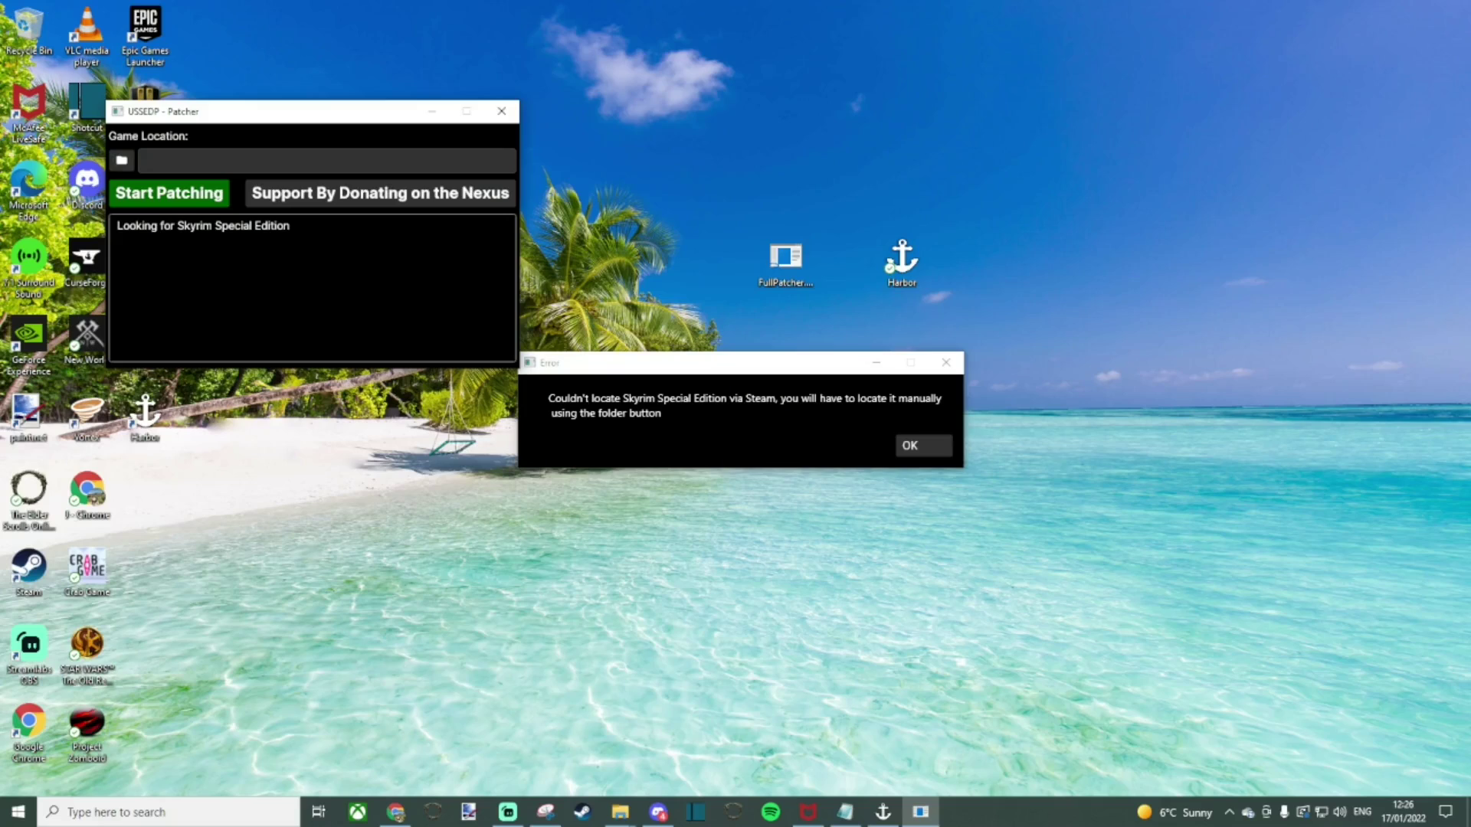
left_click(924, 447)
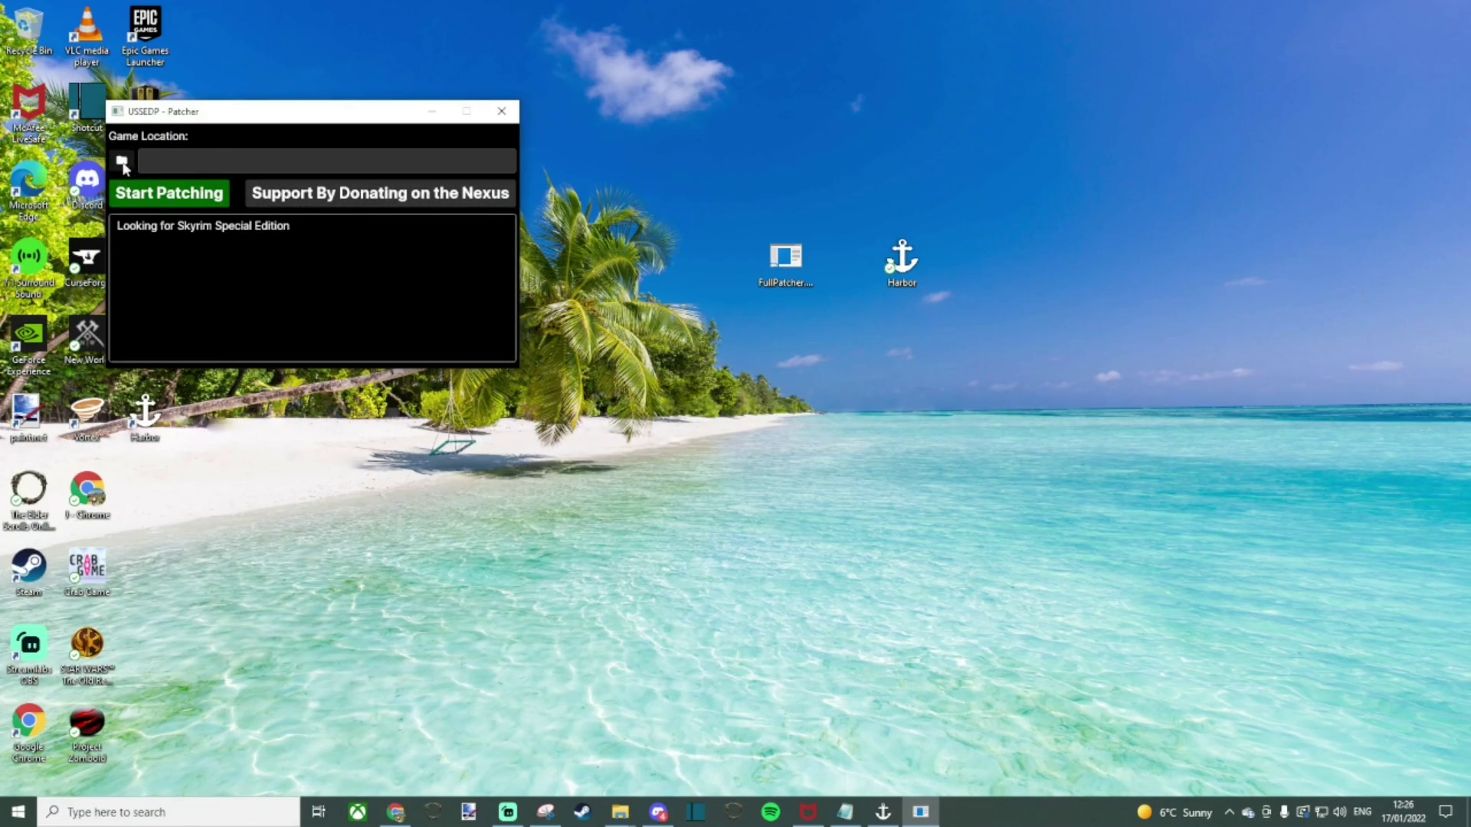
left_click(123, 163)
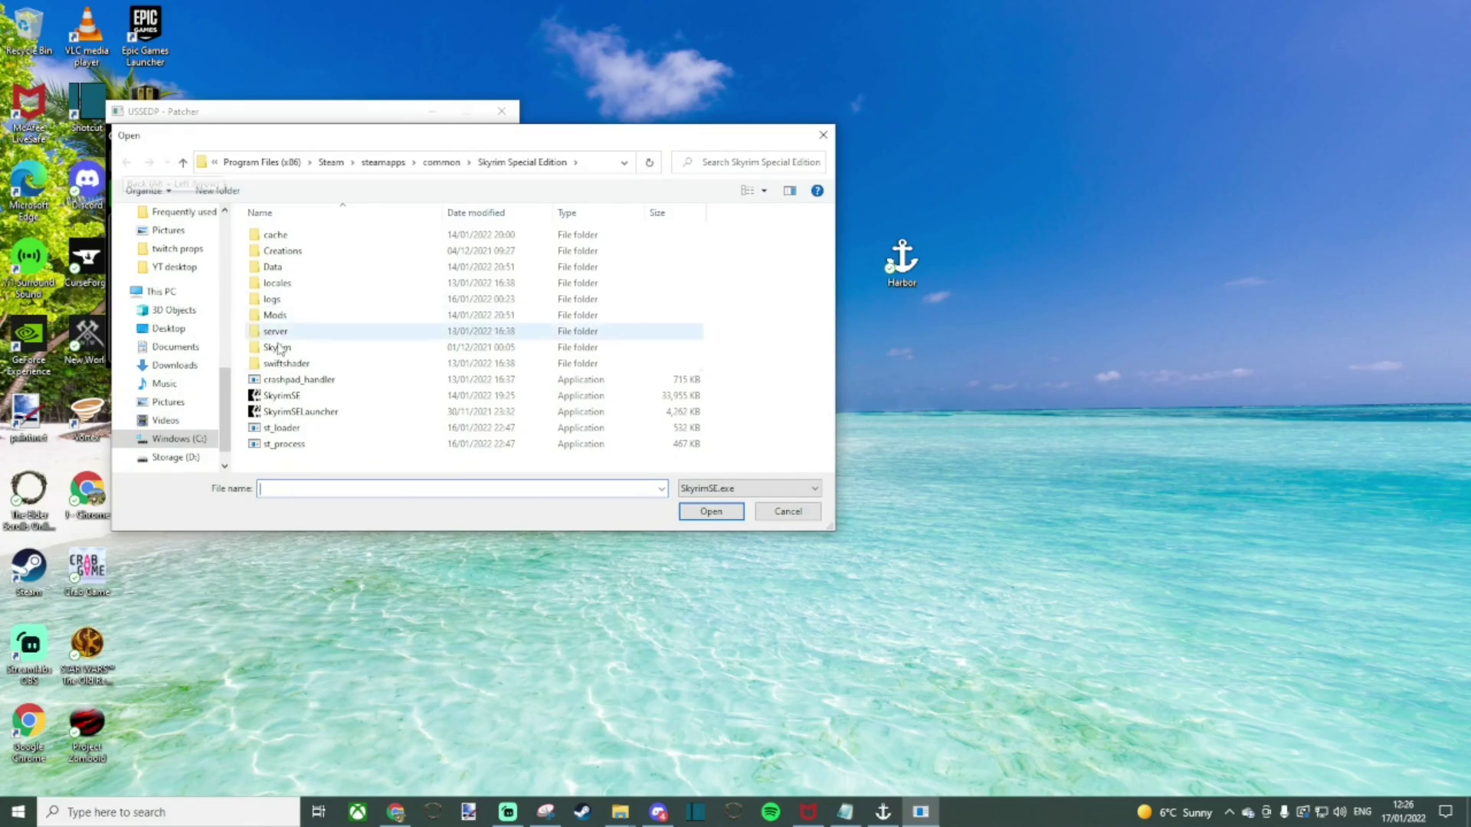
left_click(298, 396)
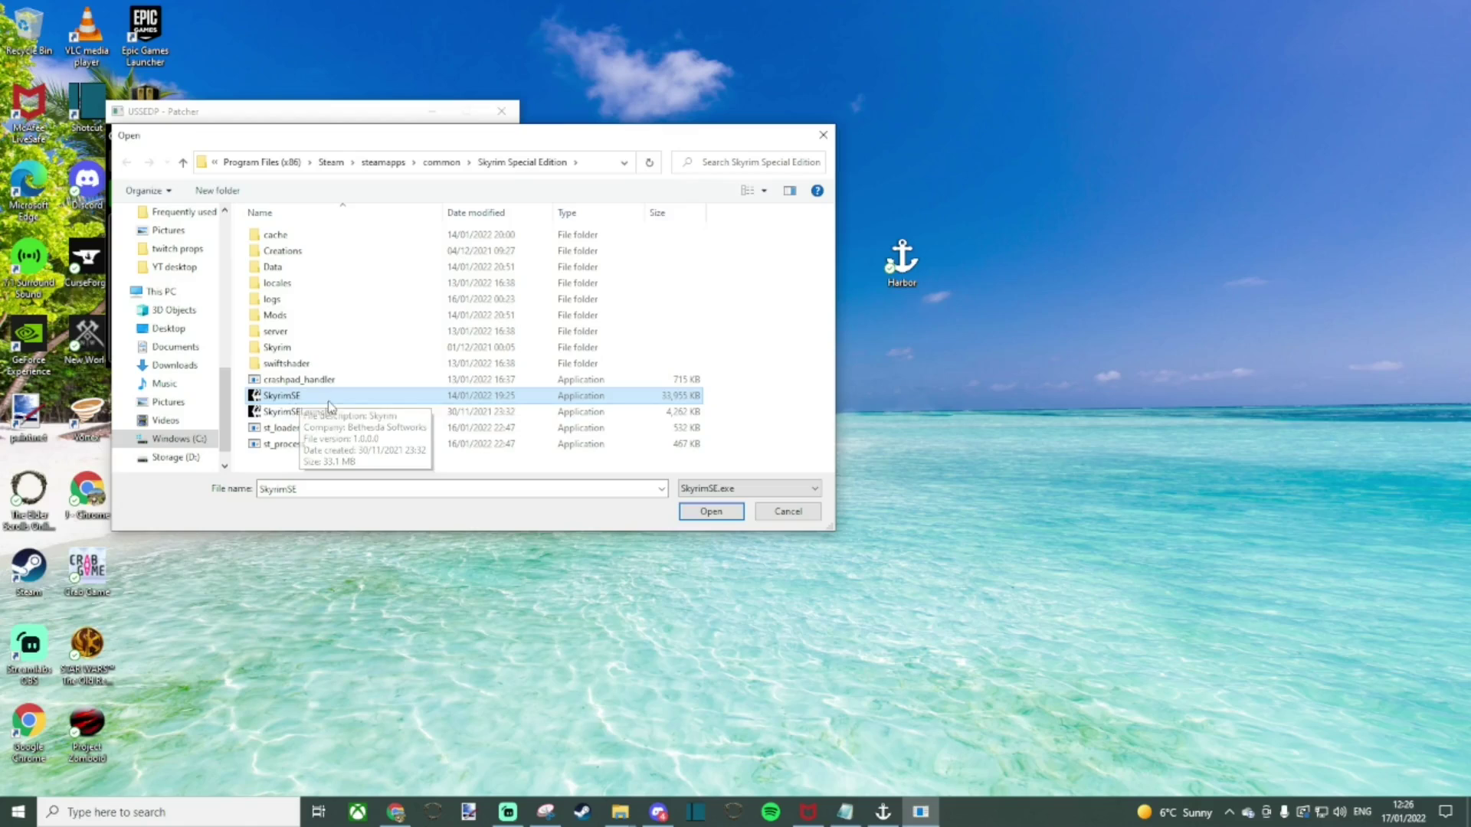
left_click(721, 516)
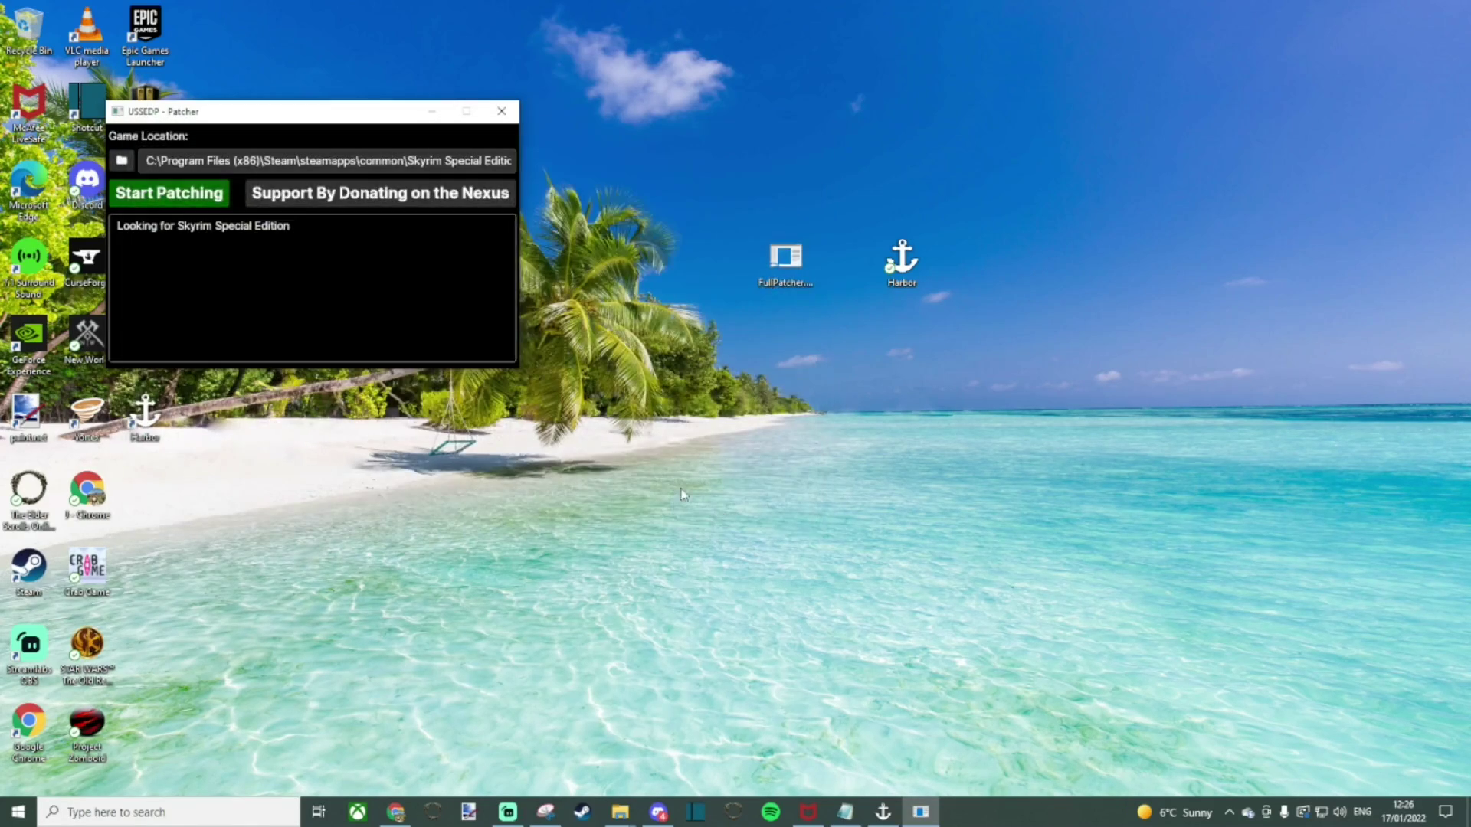
left_click(165, 201)
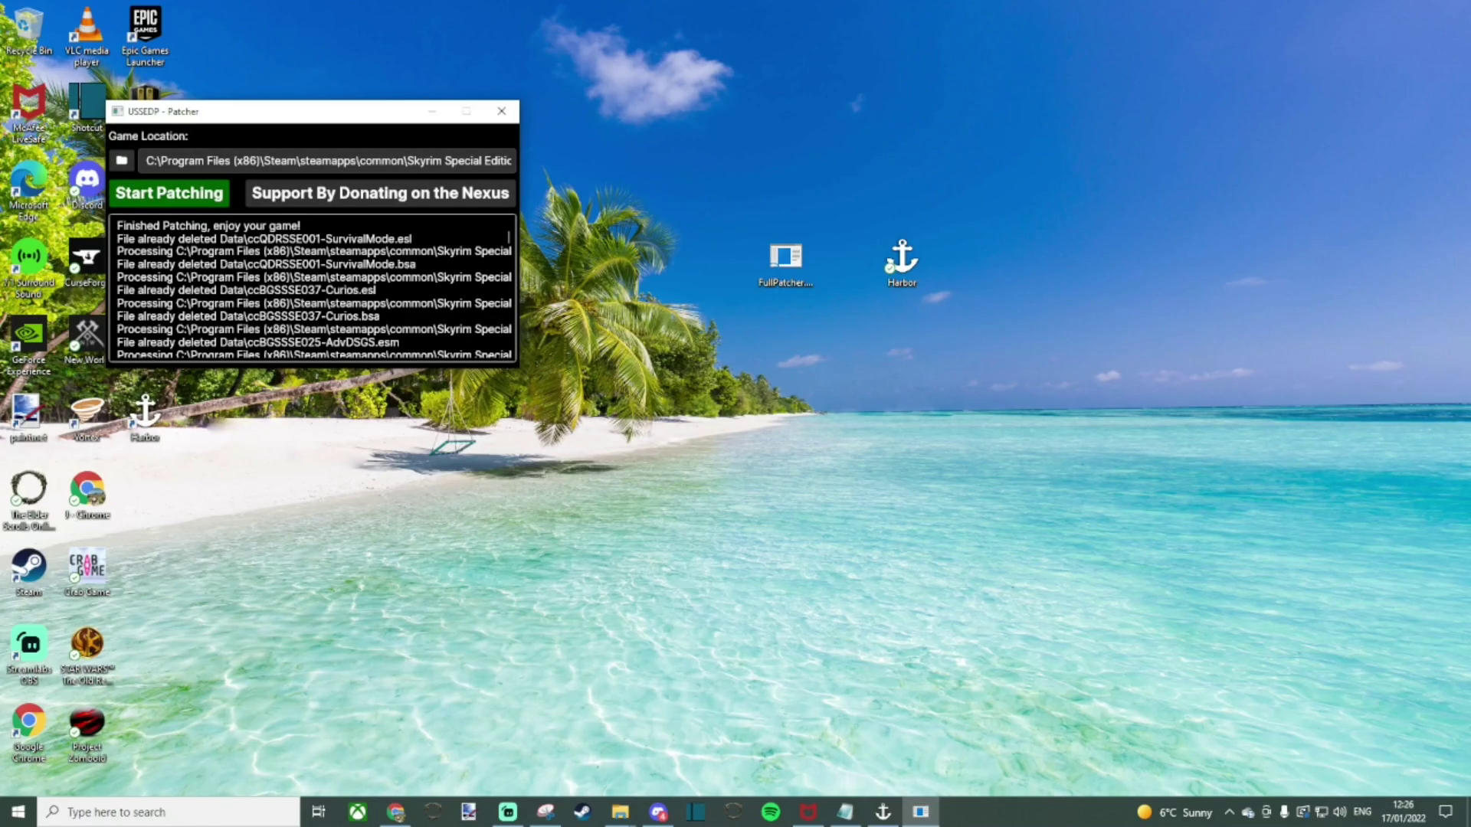
left_click_drag(301, 225, 124, 225)
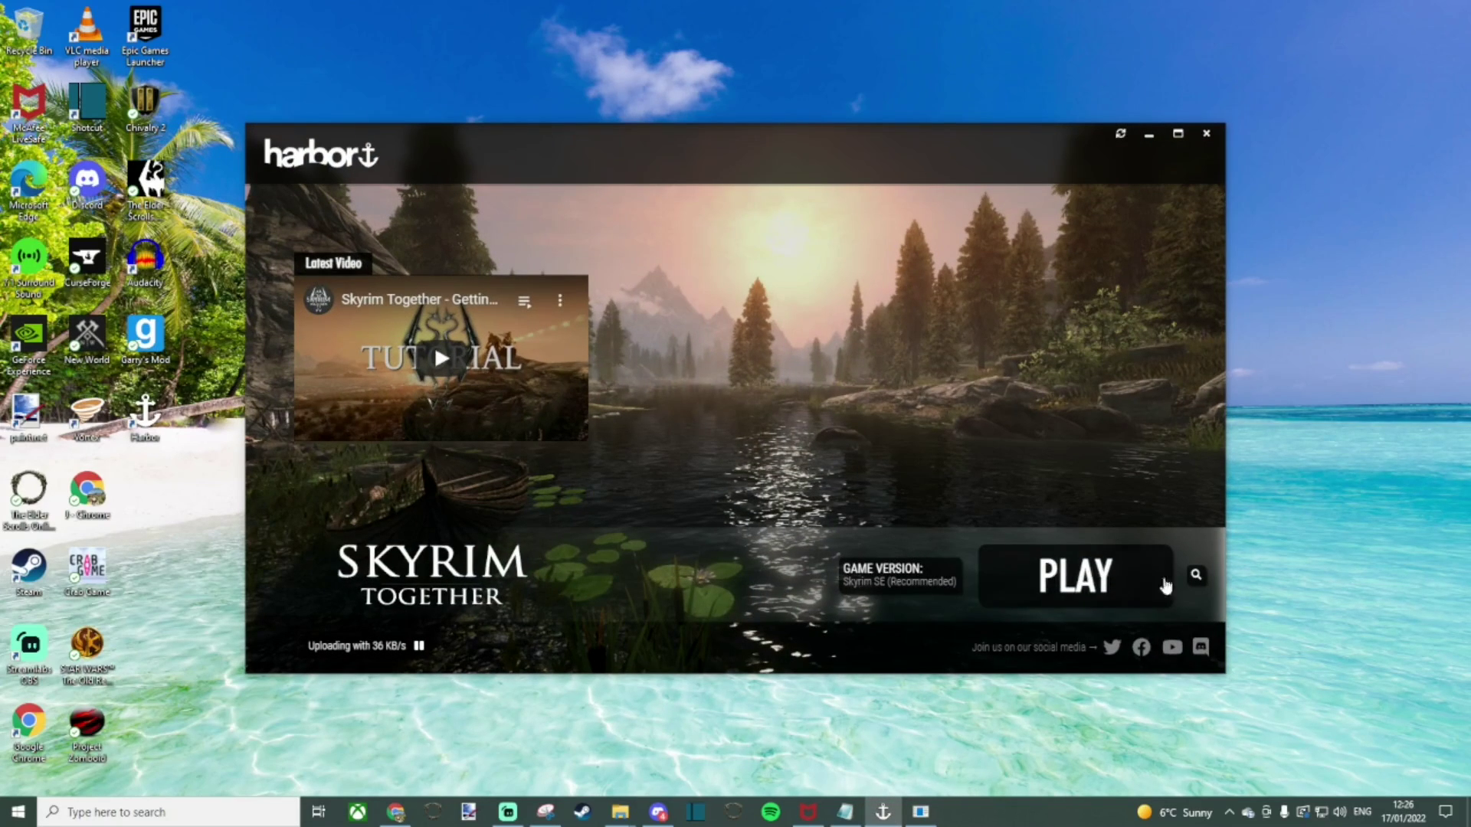
Step: Set Harbor's game folder to steamapps\common\Skyrim Special Edition
left_click(1197, 581)
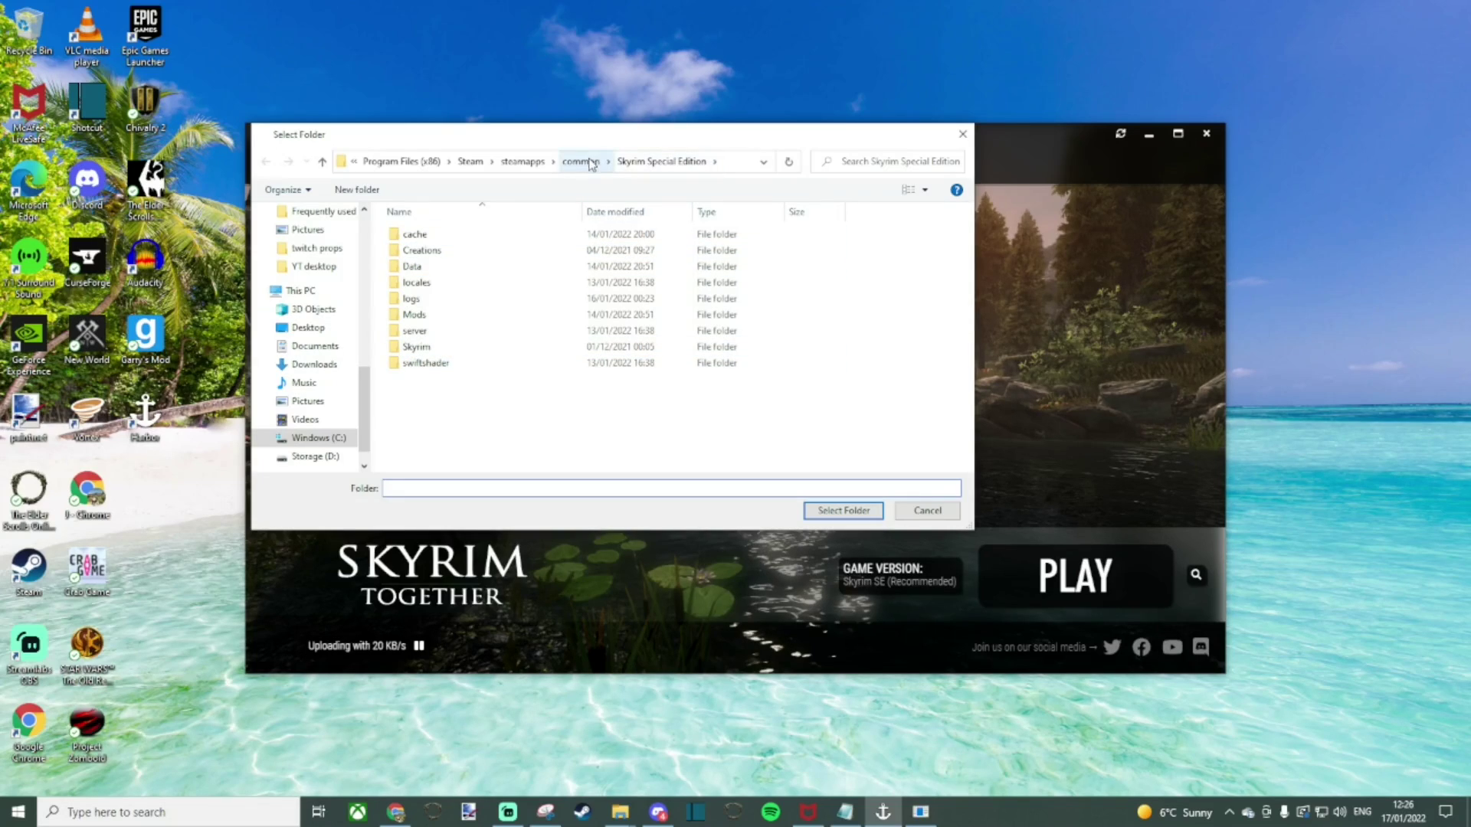
left_click(580, 161)
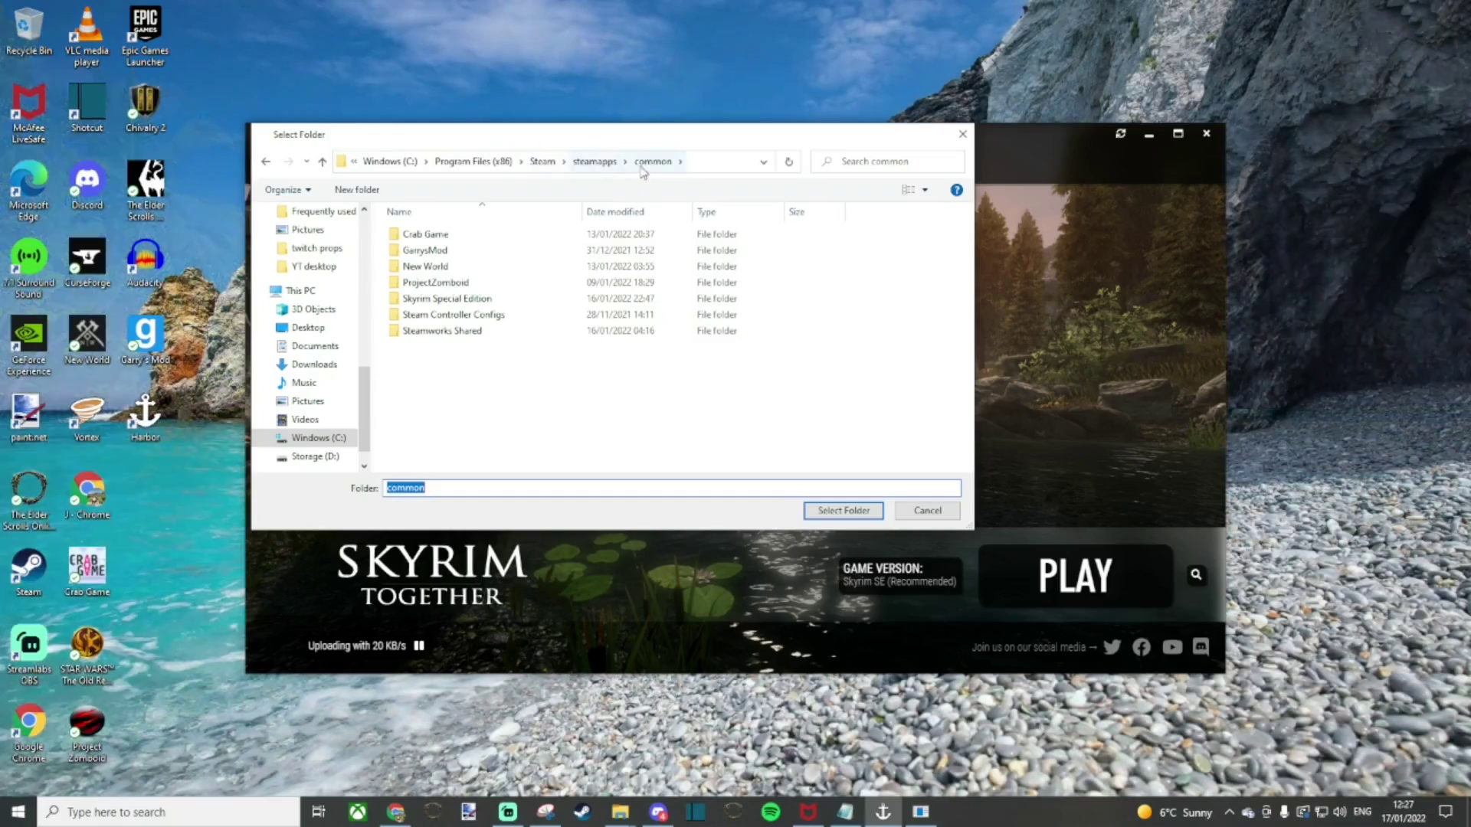
left_click(454, 299)
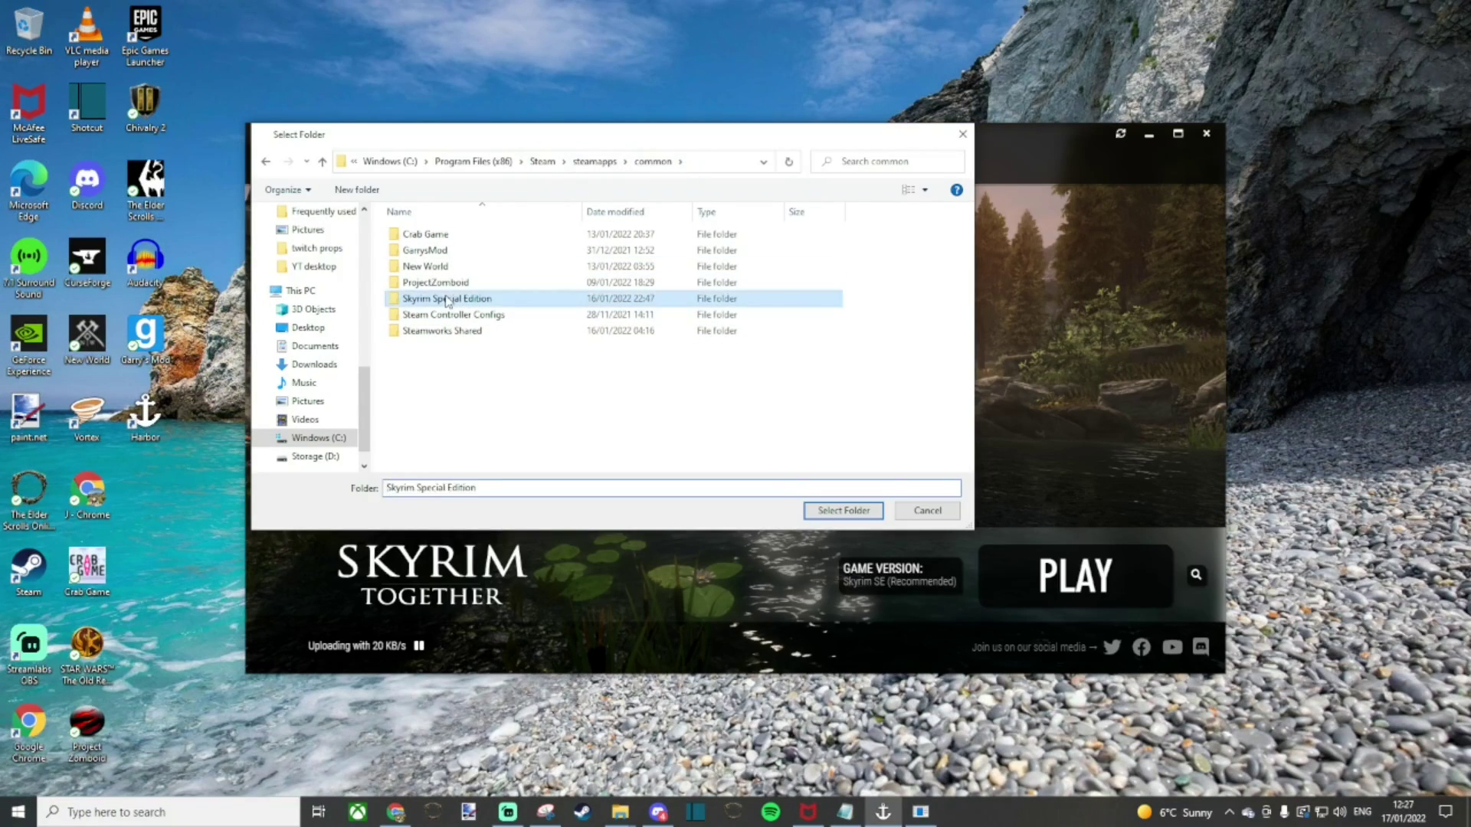
left_click(845, 511)
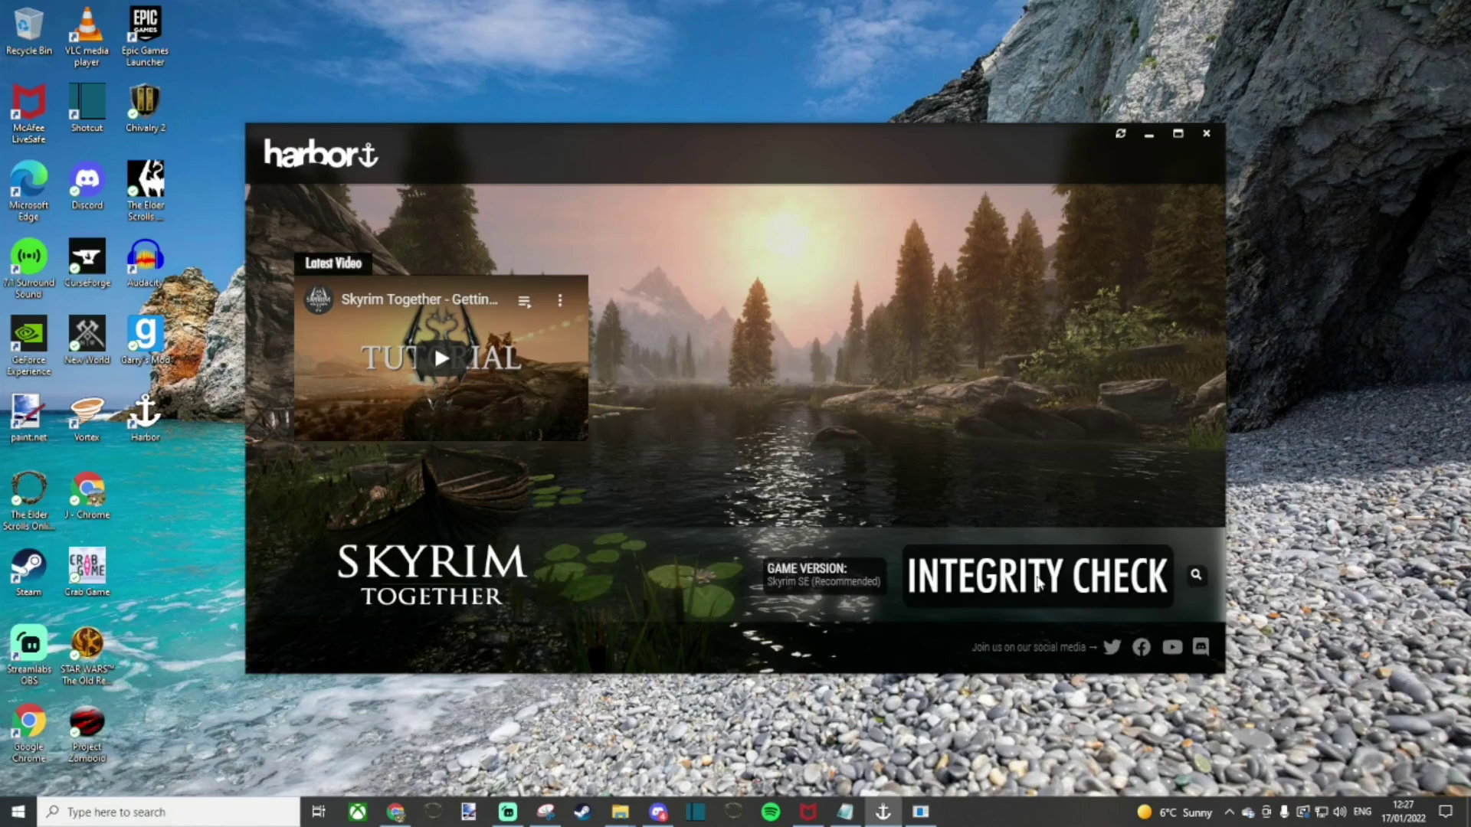
Step: Run Harbor's Integrity Check, press Play, and dismiss the JavaScript main-process error
left_click(985, 605)
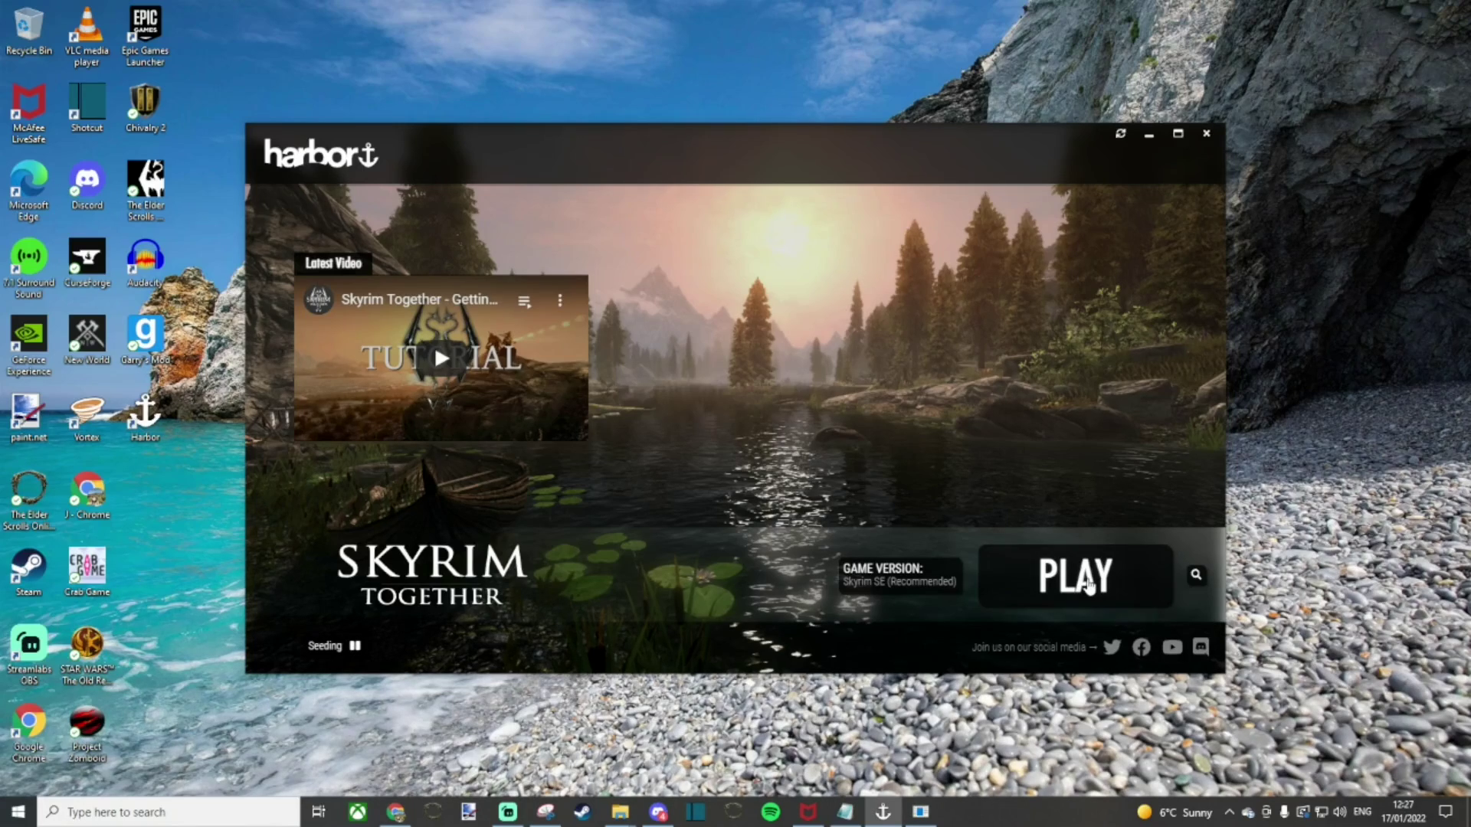
left_click(1089, 584)
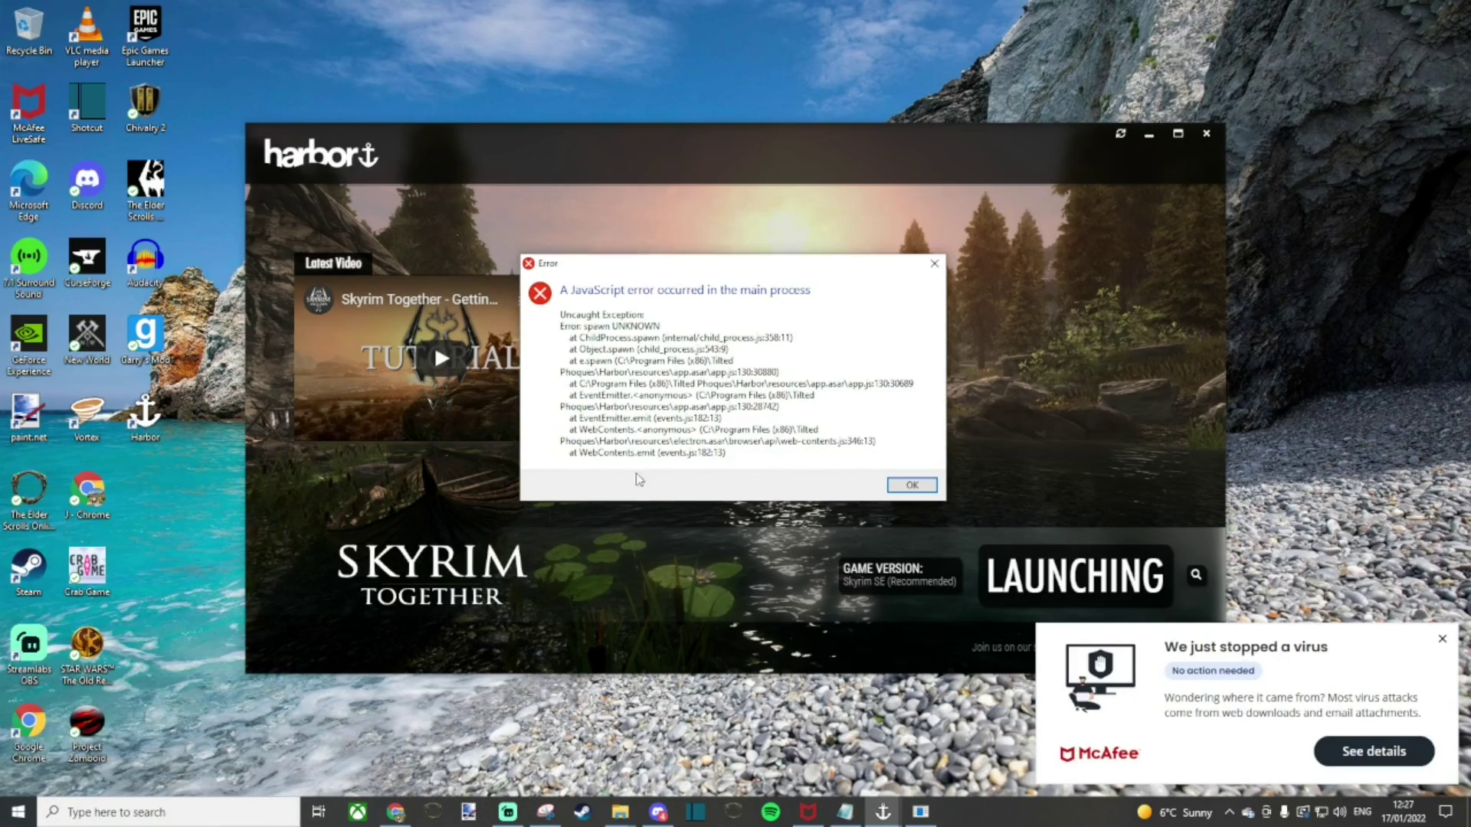
left_click(911, 487)
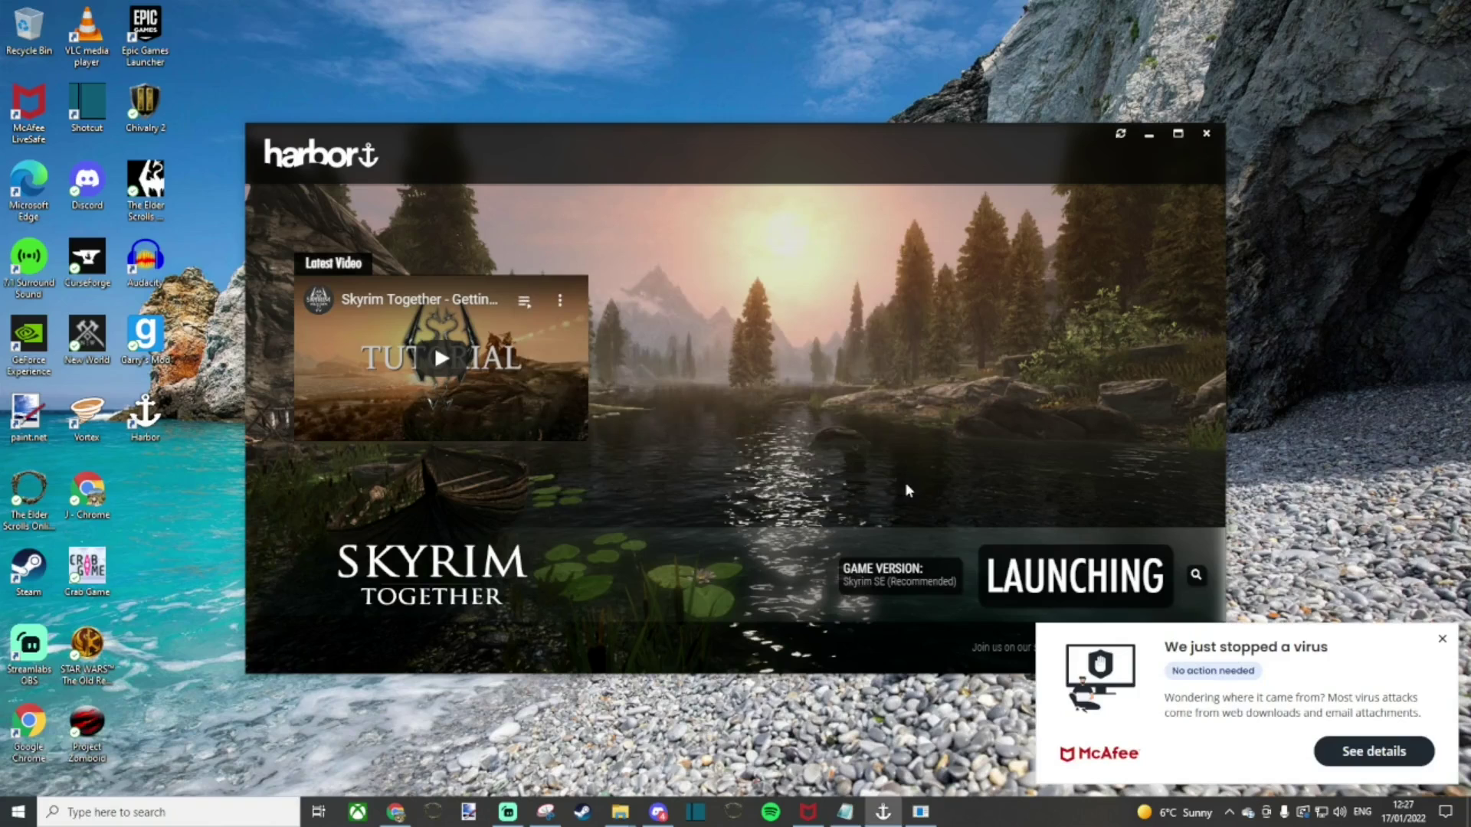
Step: Review McAfee's stopped-virus details, minimize LiveSafe, and reopen Harbor from its desktop icon
left_click(1367, 751)
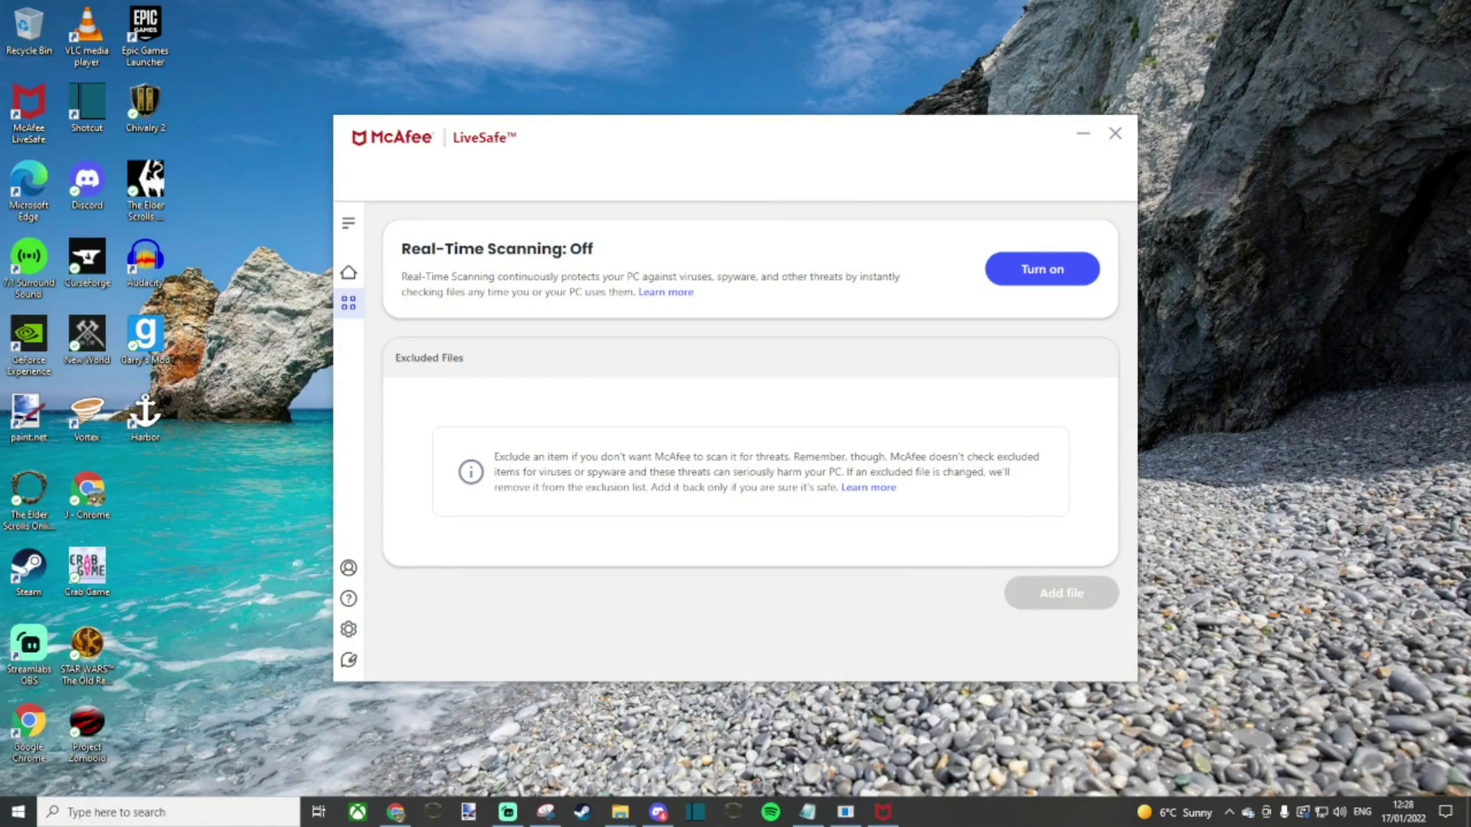
left_click(1082, 138)
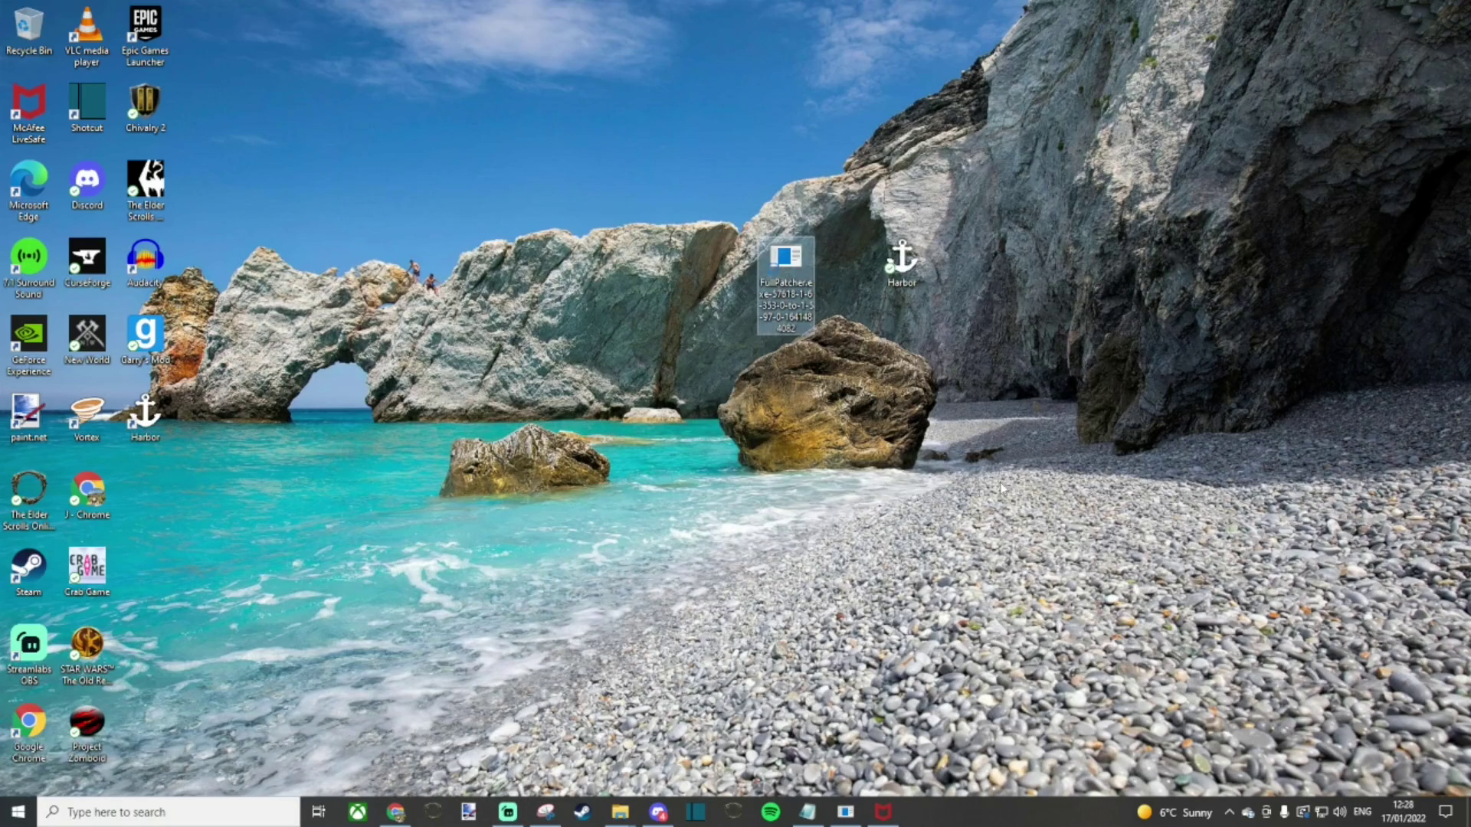
double_click(901, 257)
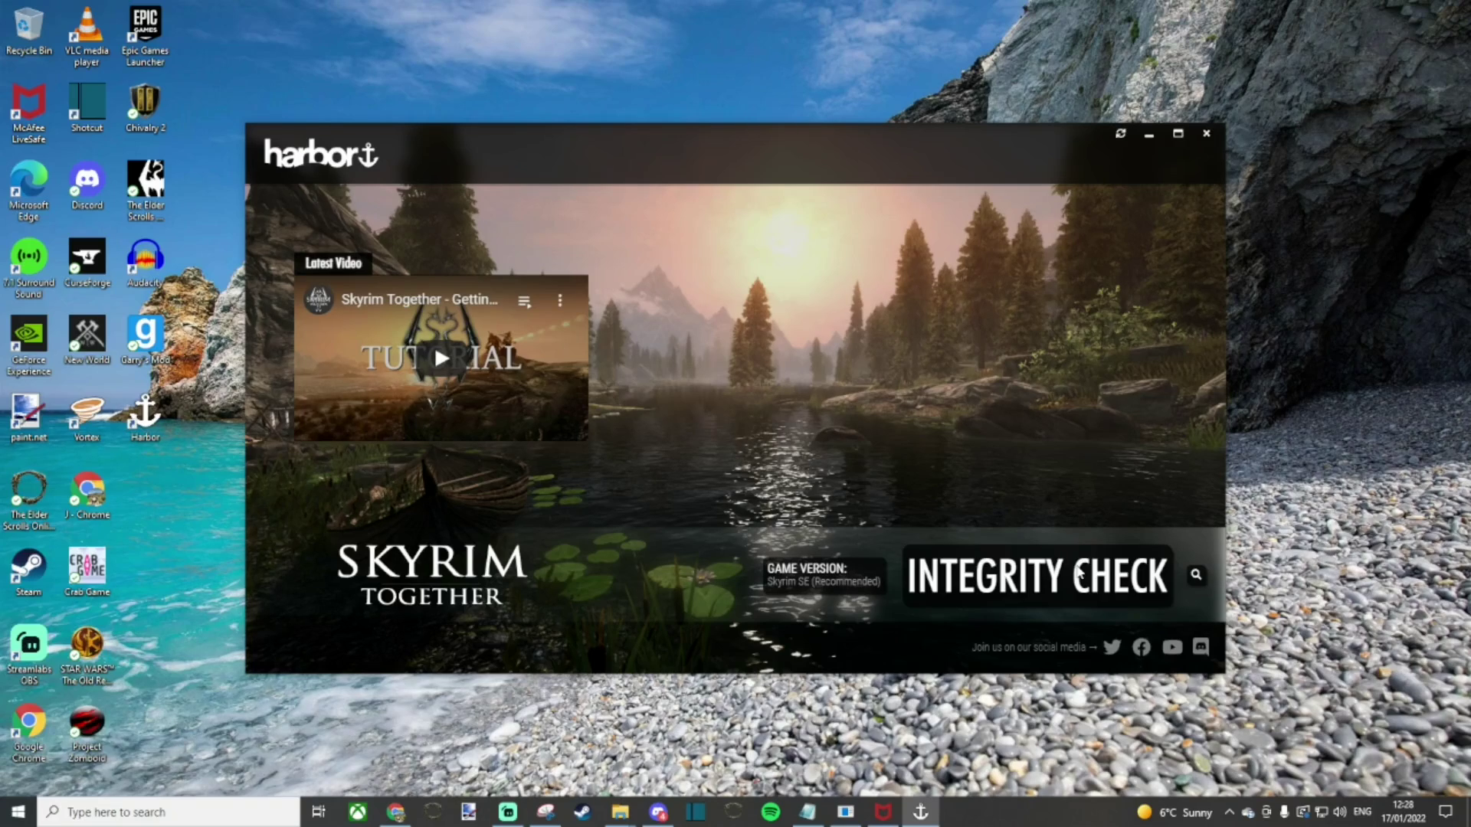
Step: Run Harbor's Integrity Check so Play becomes available to start Skyrim Special Edition
left_click(1073, 574)
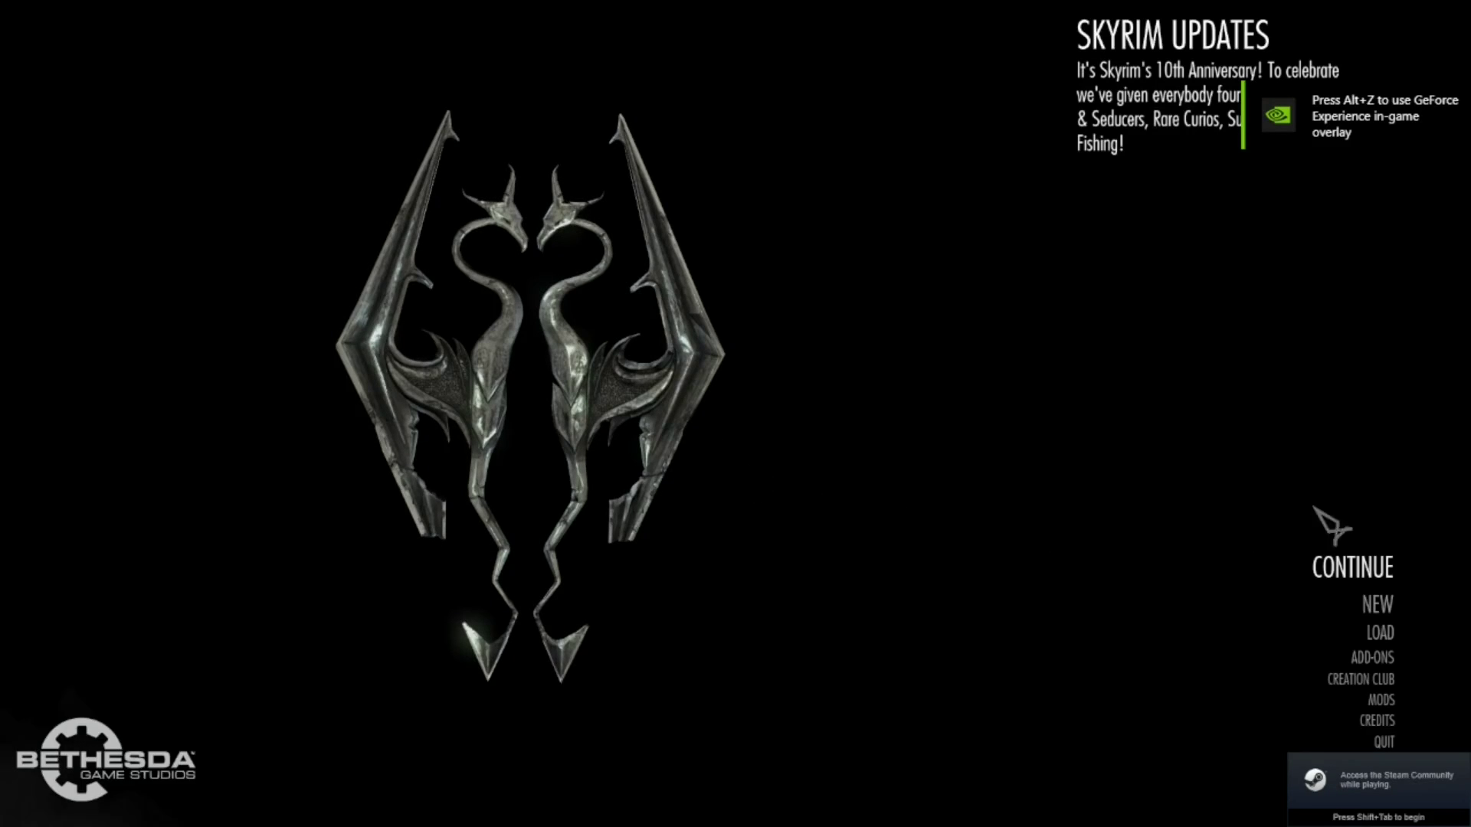
Step: Continue from the last saved game and confirm loading it into Whiterun
left_click(1365, 576)
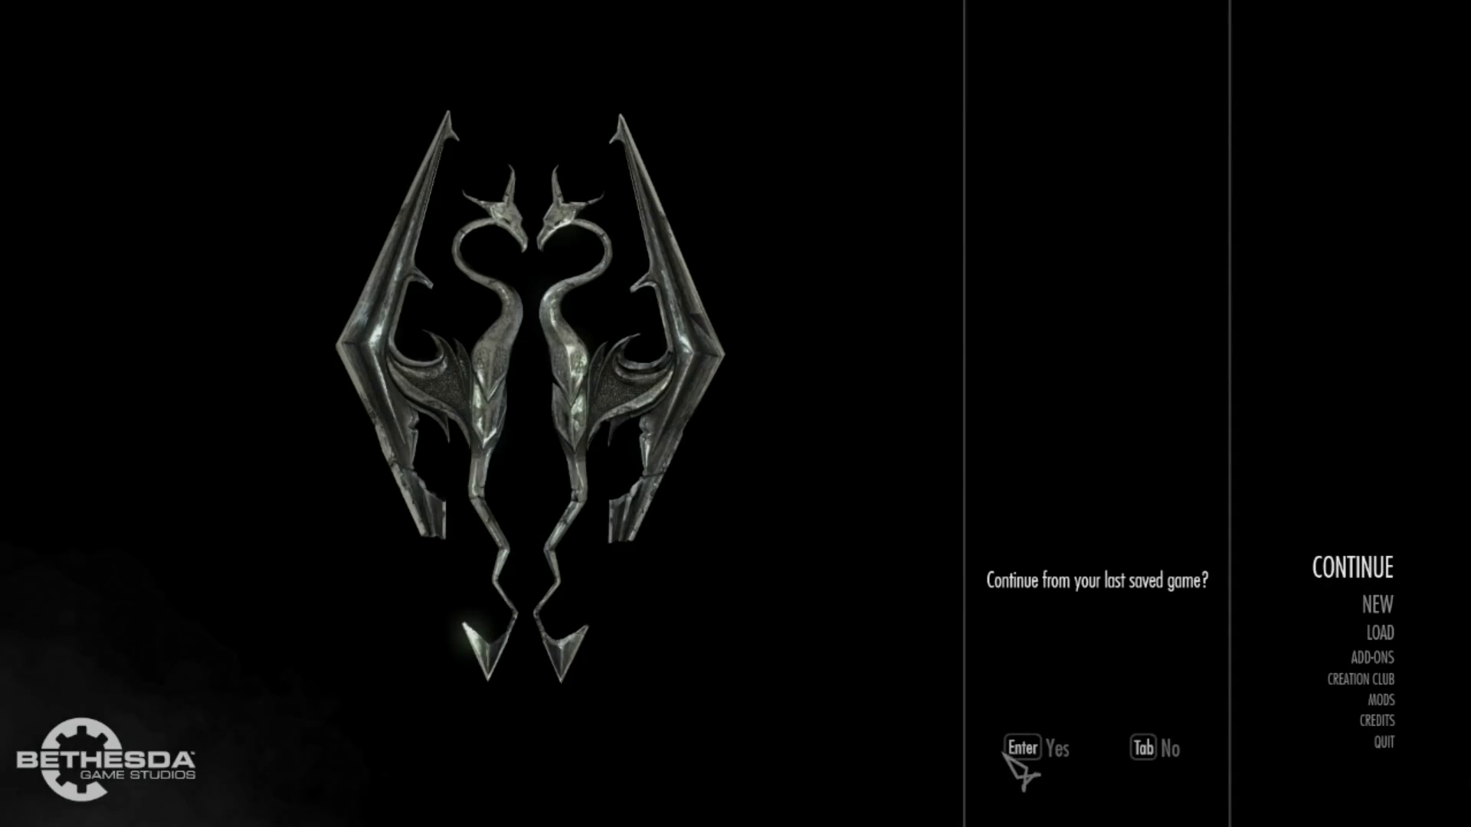
left_click(1034, 750)
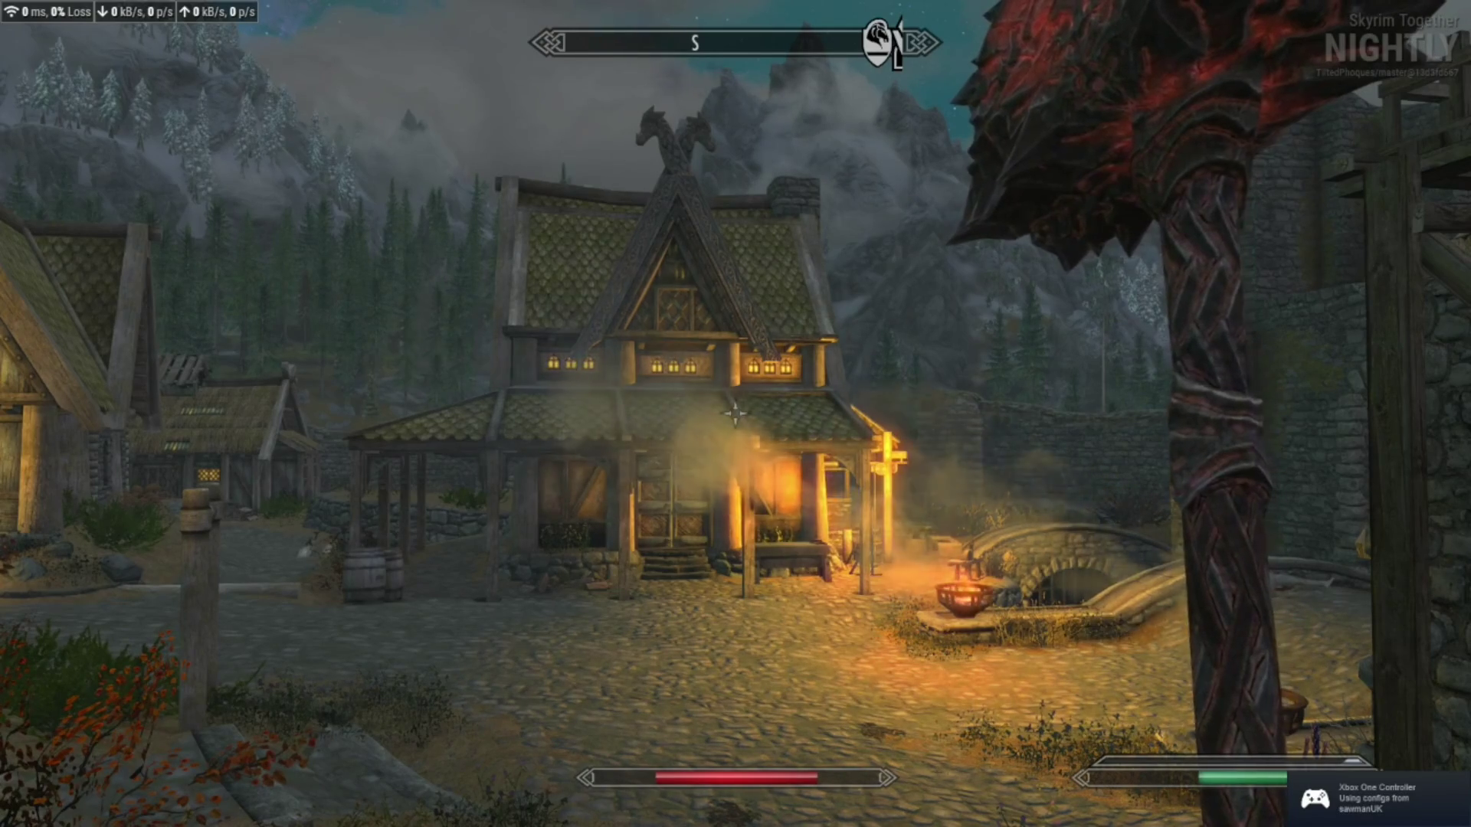
Step: From the F2 Skyrim Together overlay, join a server from the Public Servers list
key("F2")
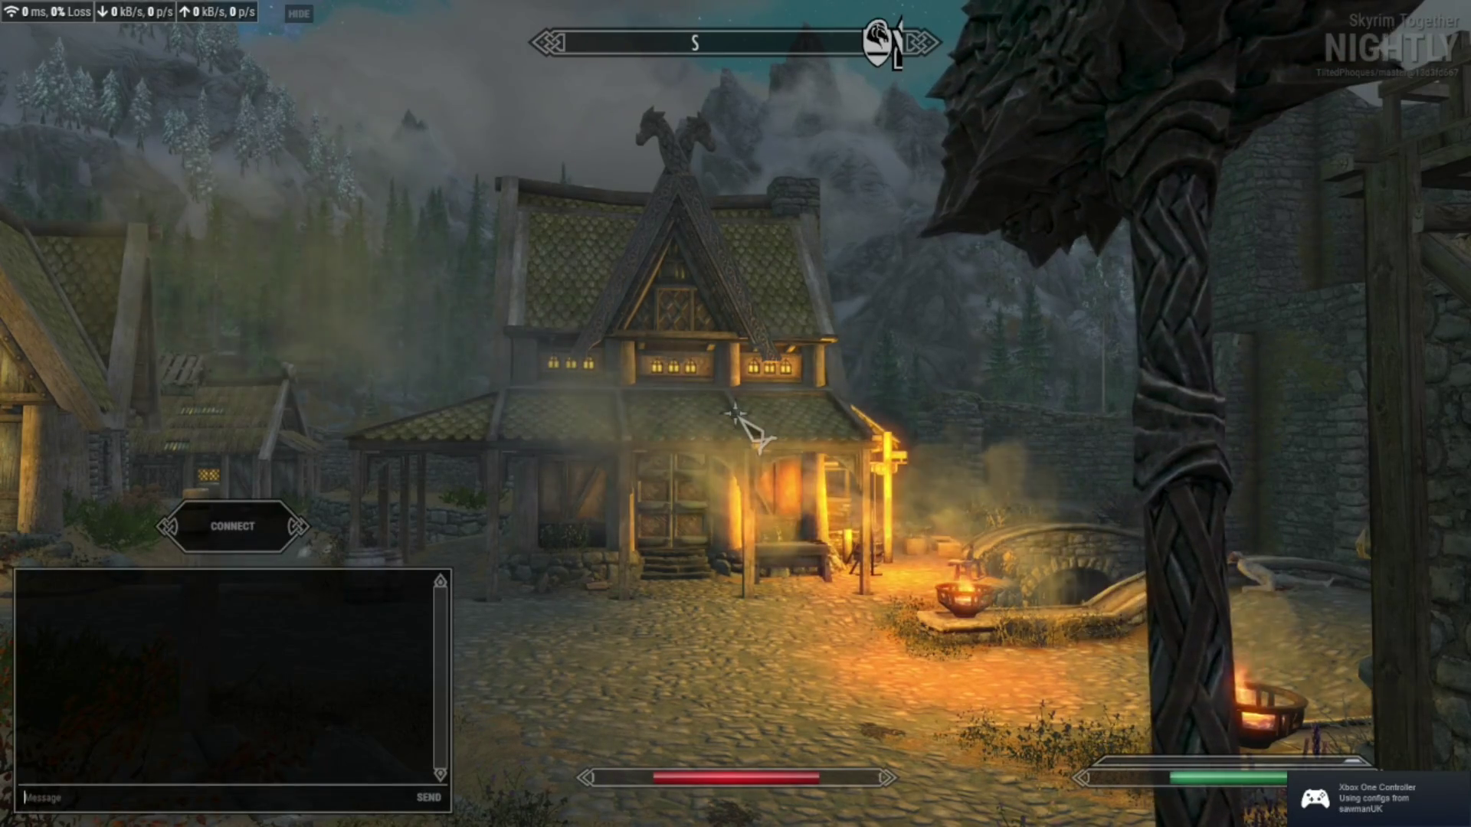
left_click(244, 529)
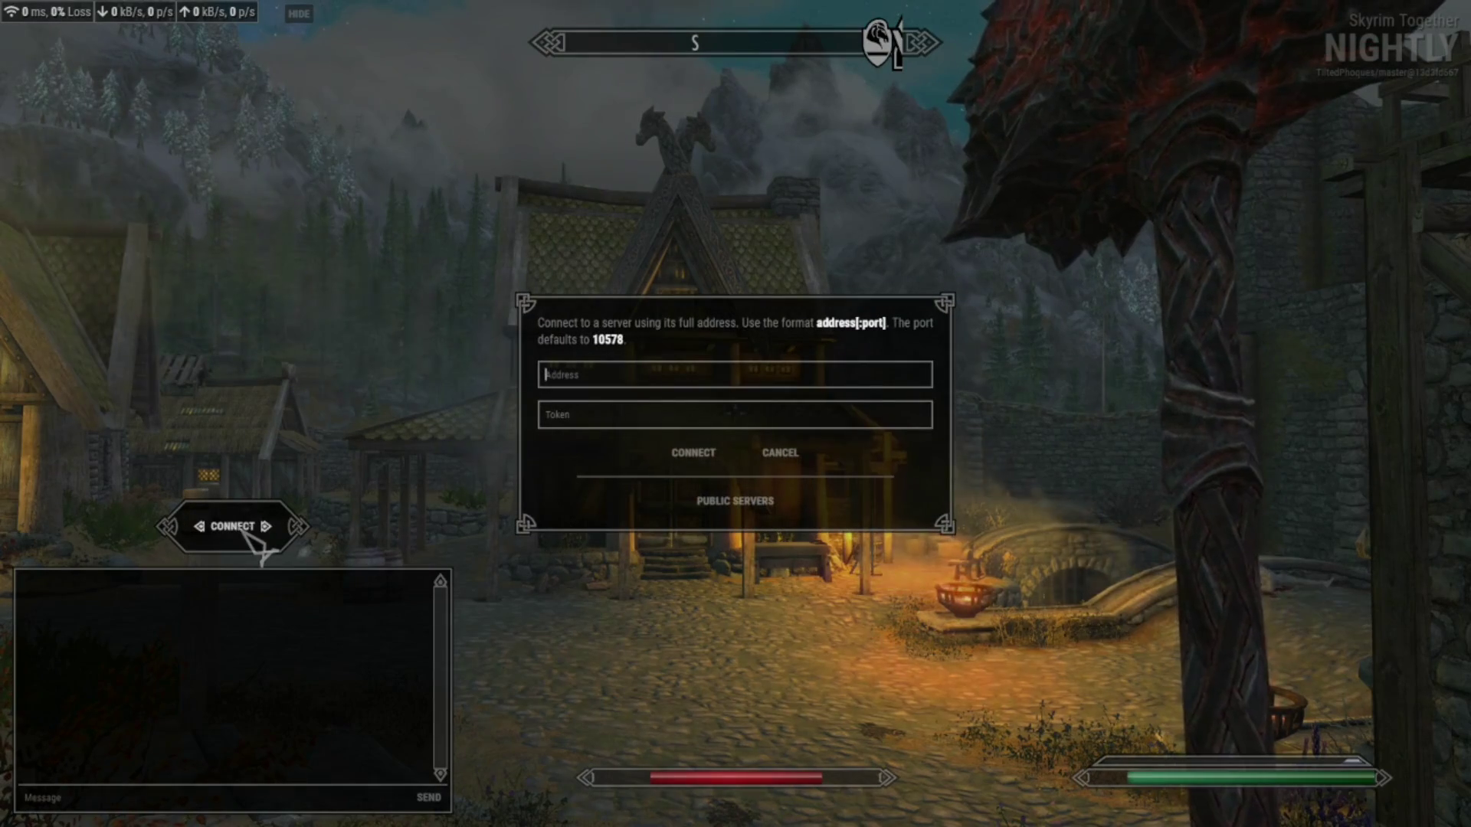
left_click(724, 502)
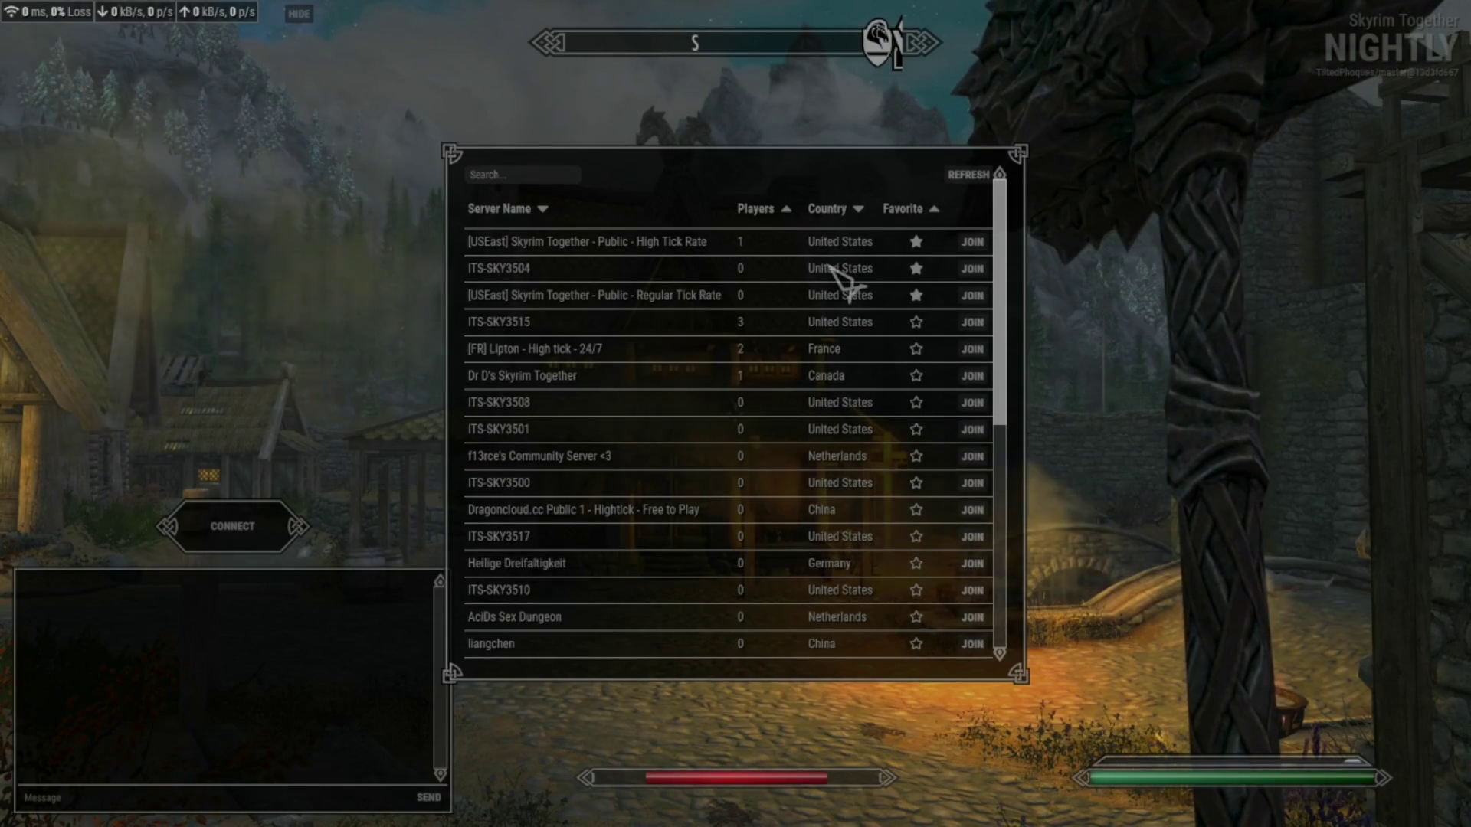
scroll(829, 265, "down", 5)
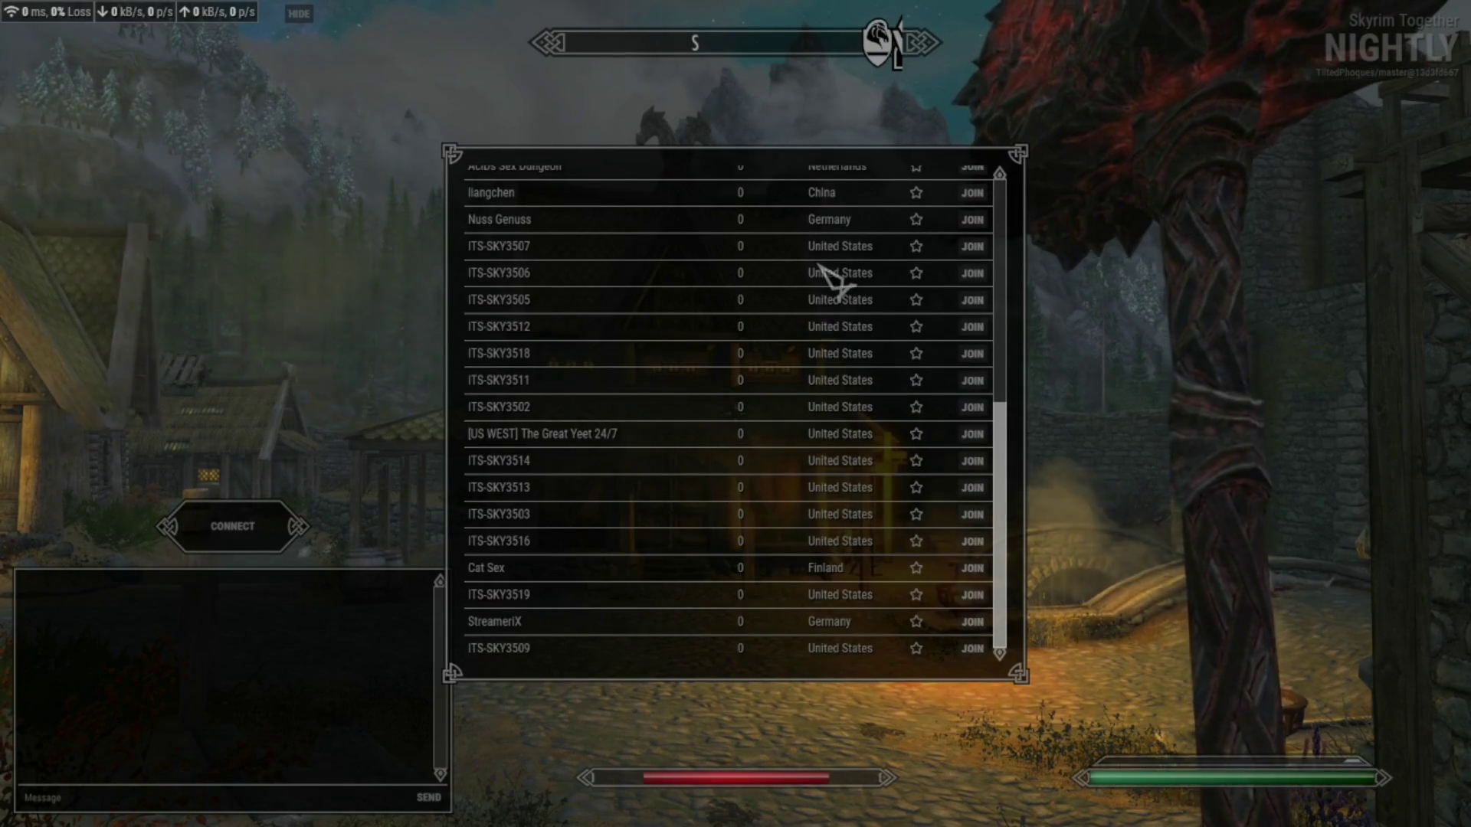
scroll(821, 263, "up", 5)
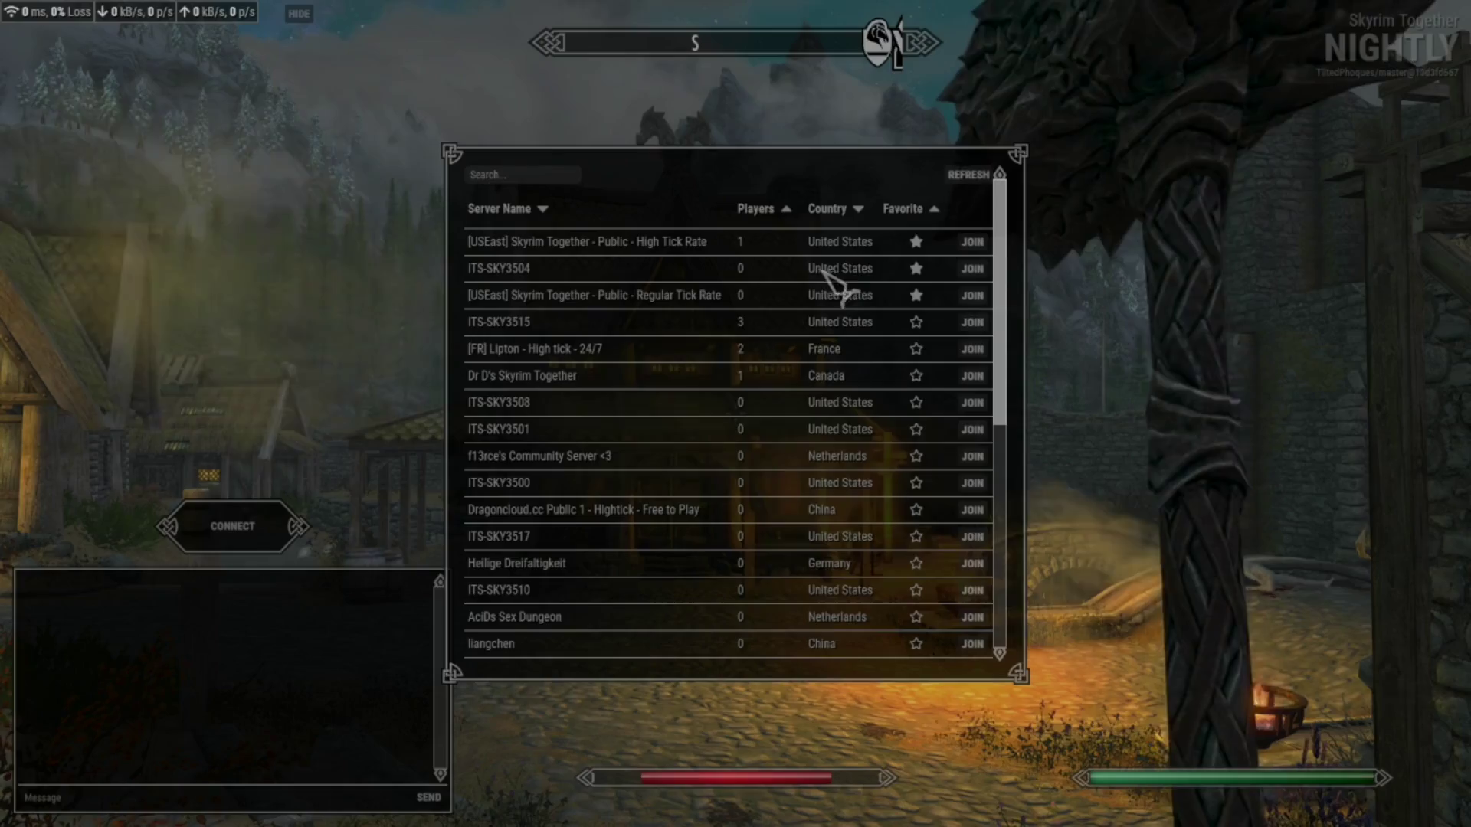
left_click(976, 325)
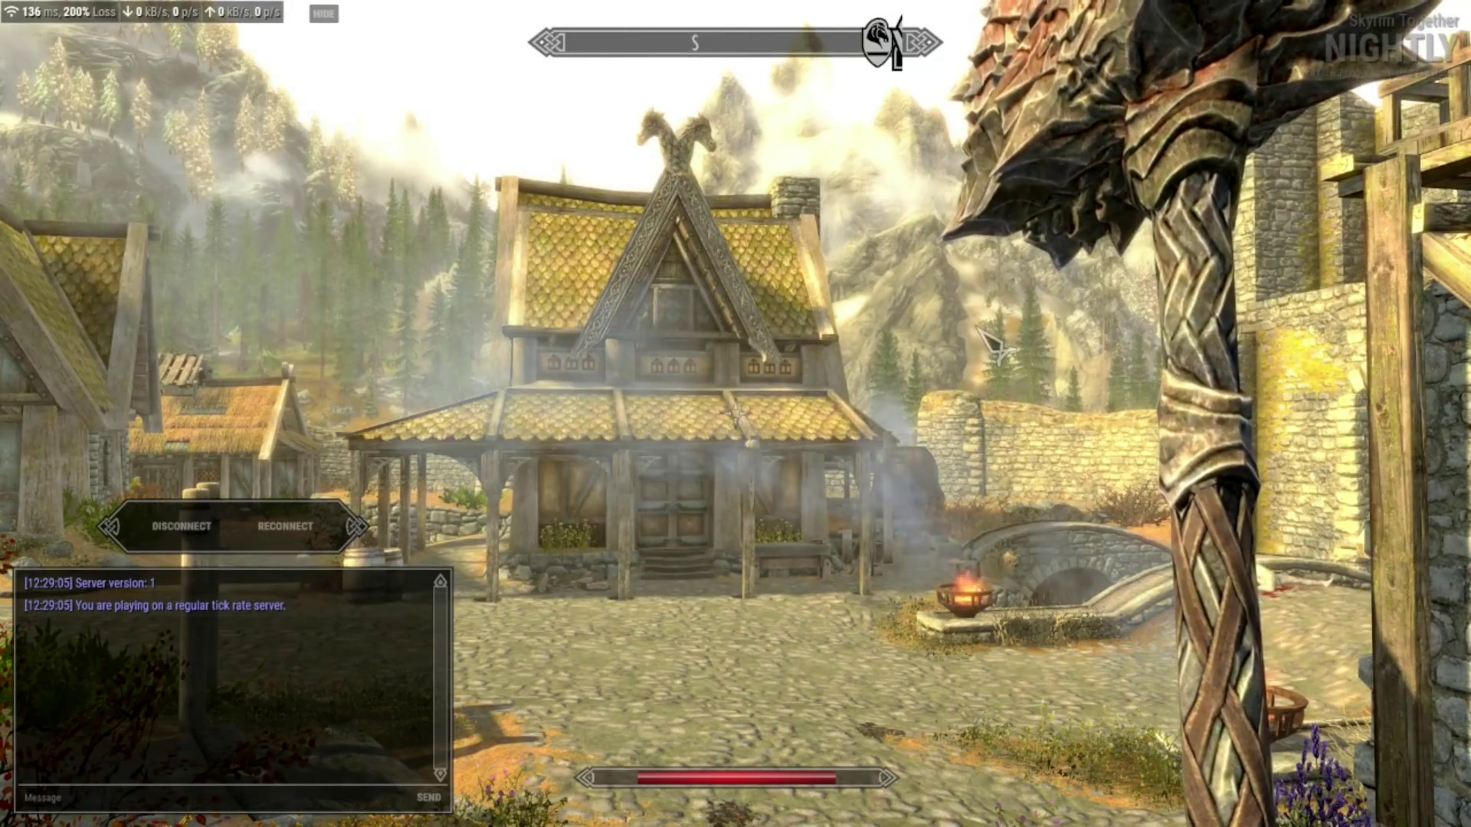
Step: Walk toward the house and city gate, then look down the village street
key("w")
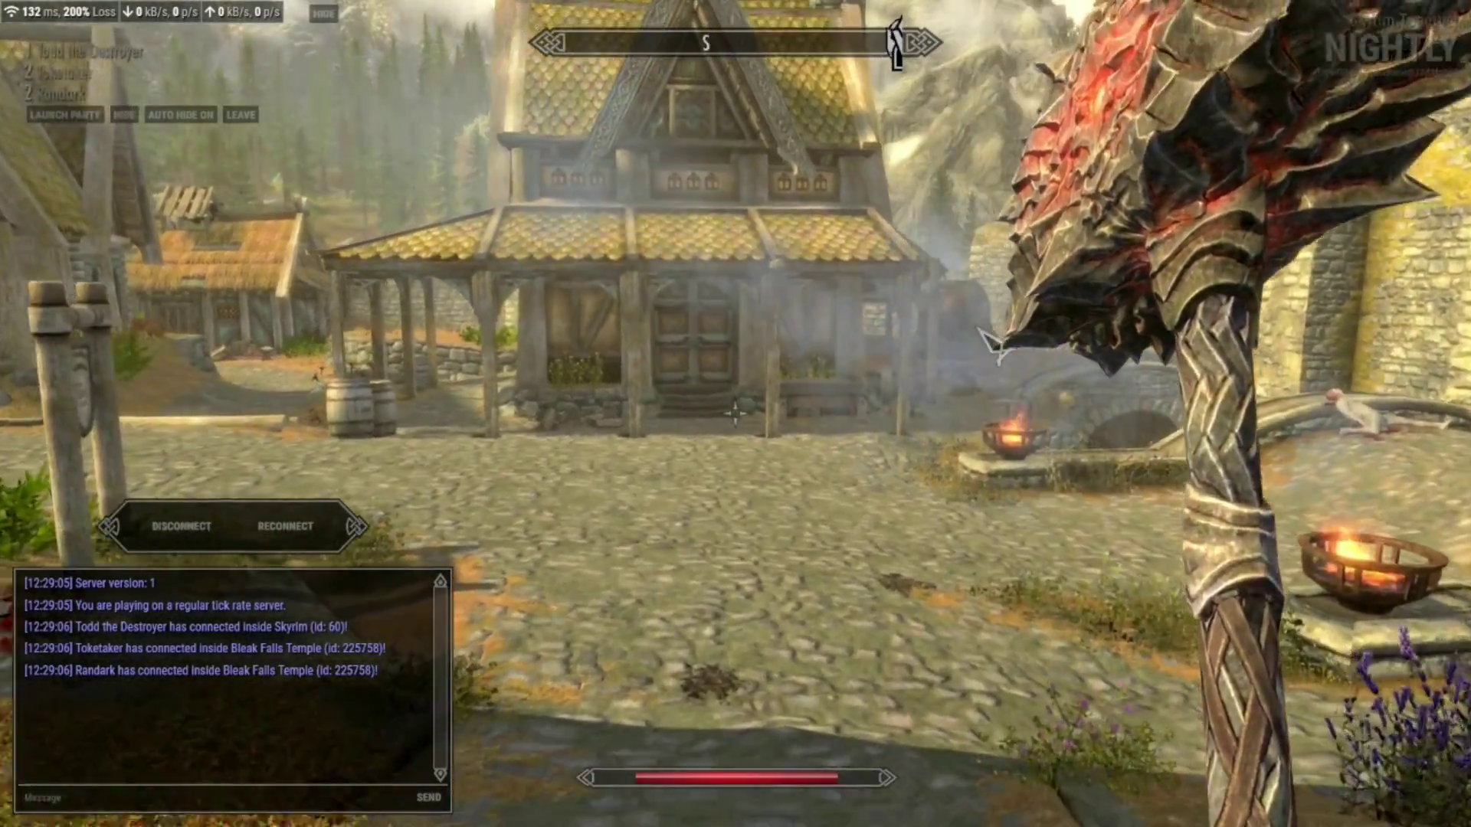
key("w")
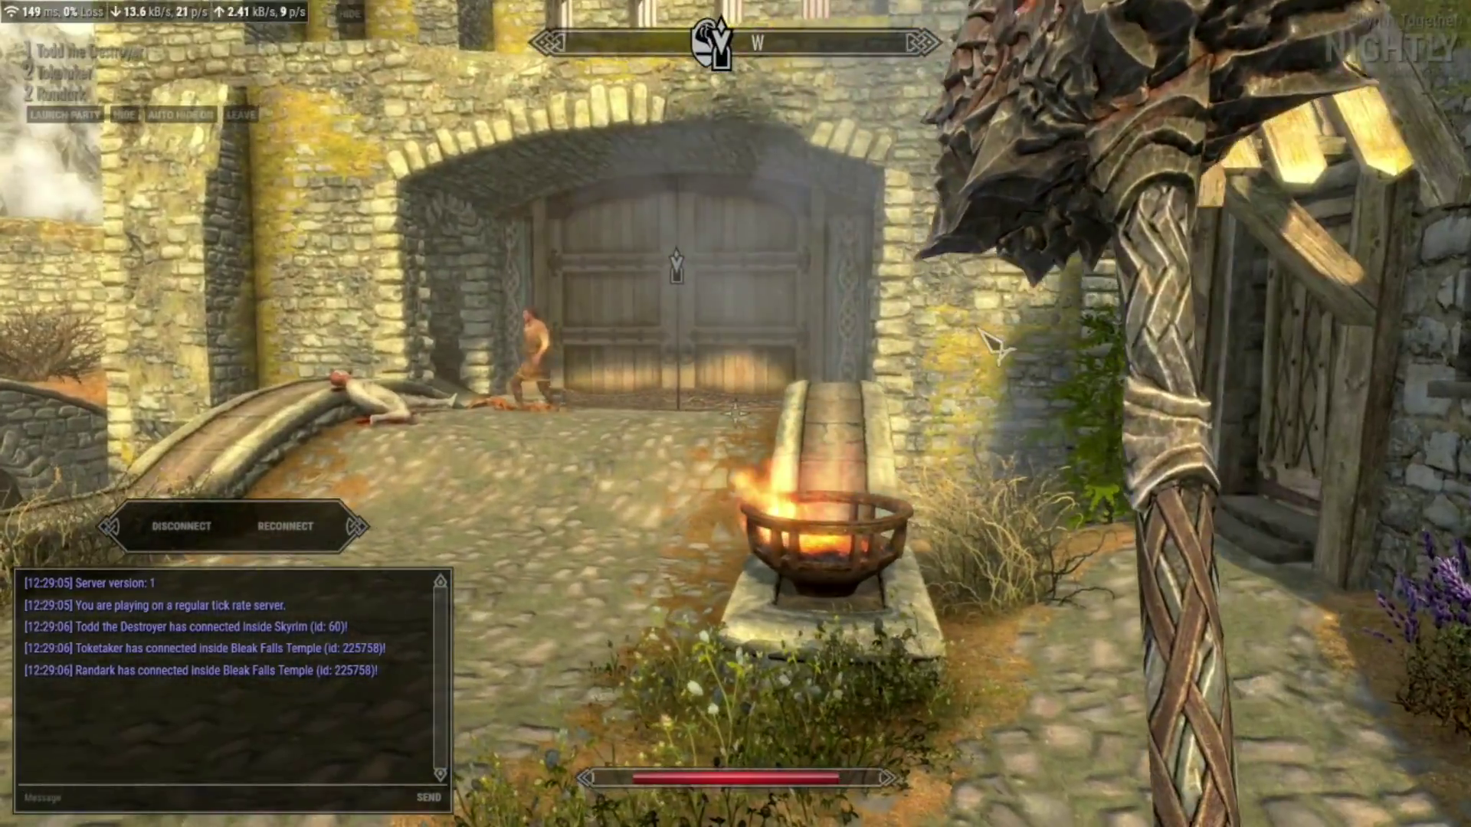
key("w")
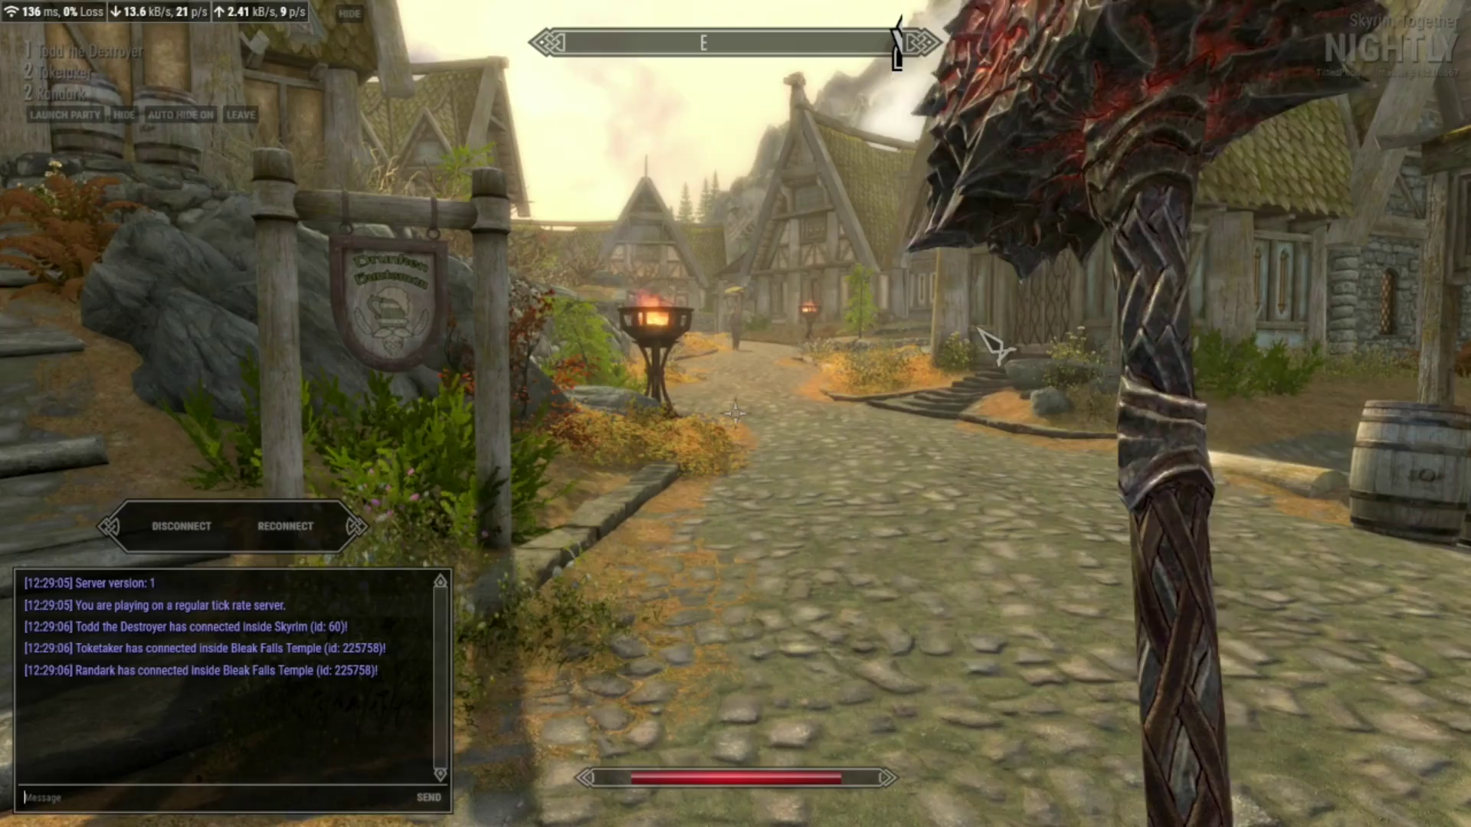